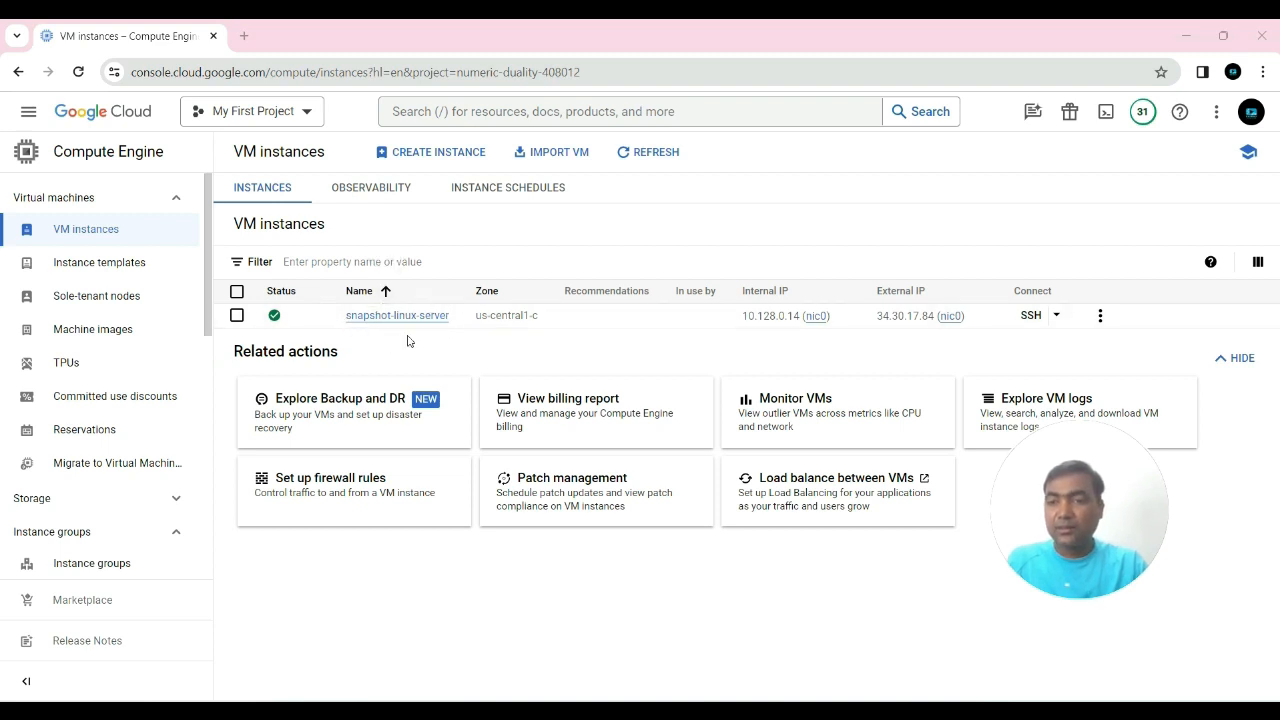
Open the Snapshots page in the Storage section of Compute Engine
scroll(105, 283, "down", 2)
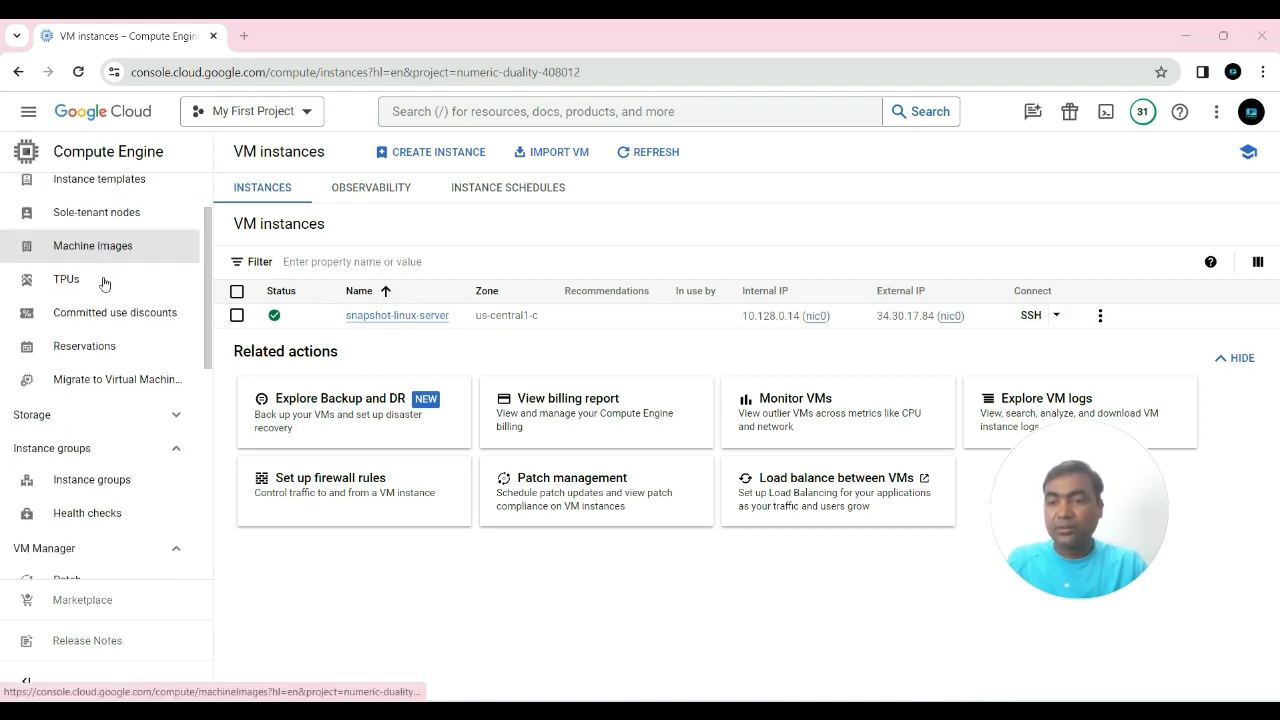
scroll(104, 283, "down", 5)
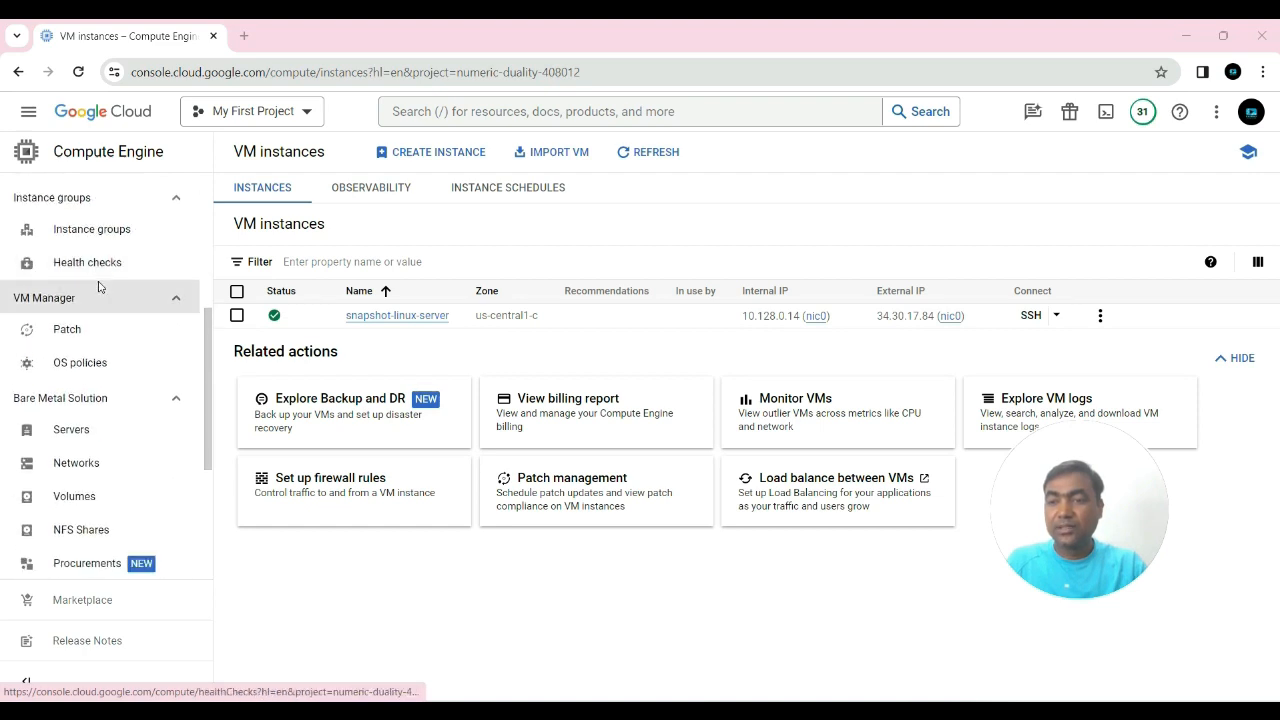
left_click(177, 399)
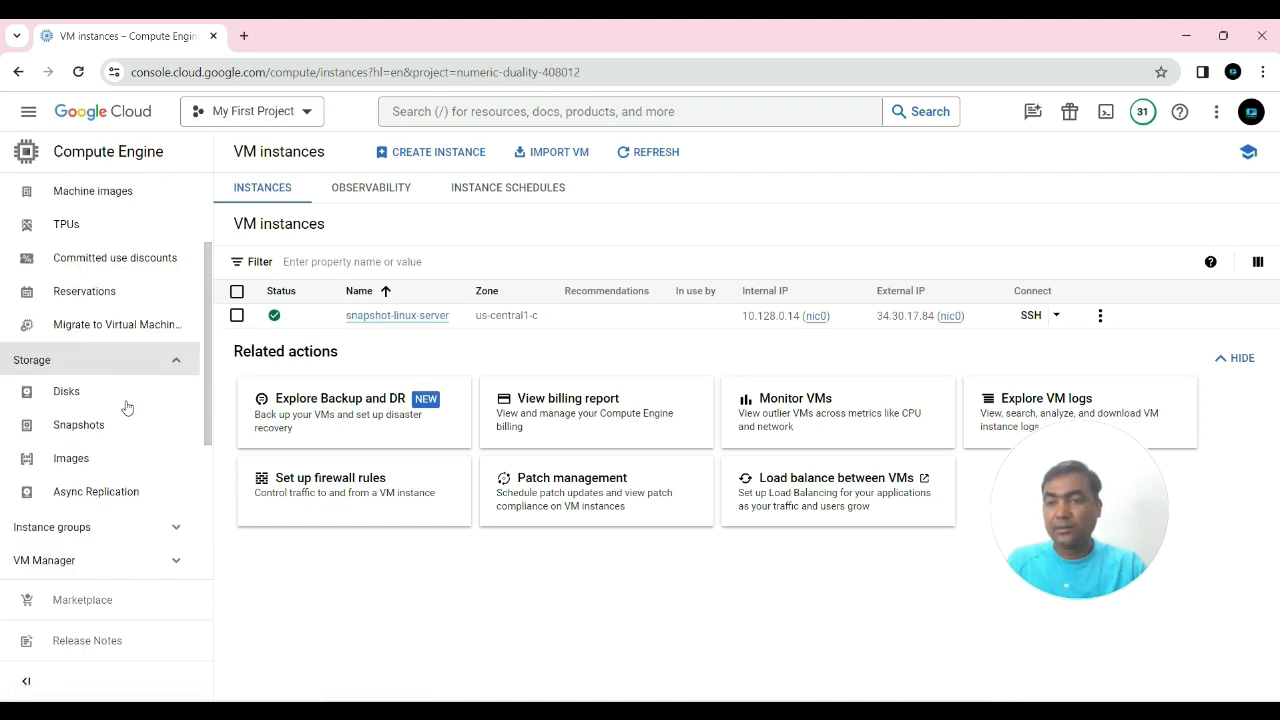
scroll(126, 404, "down", 2)
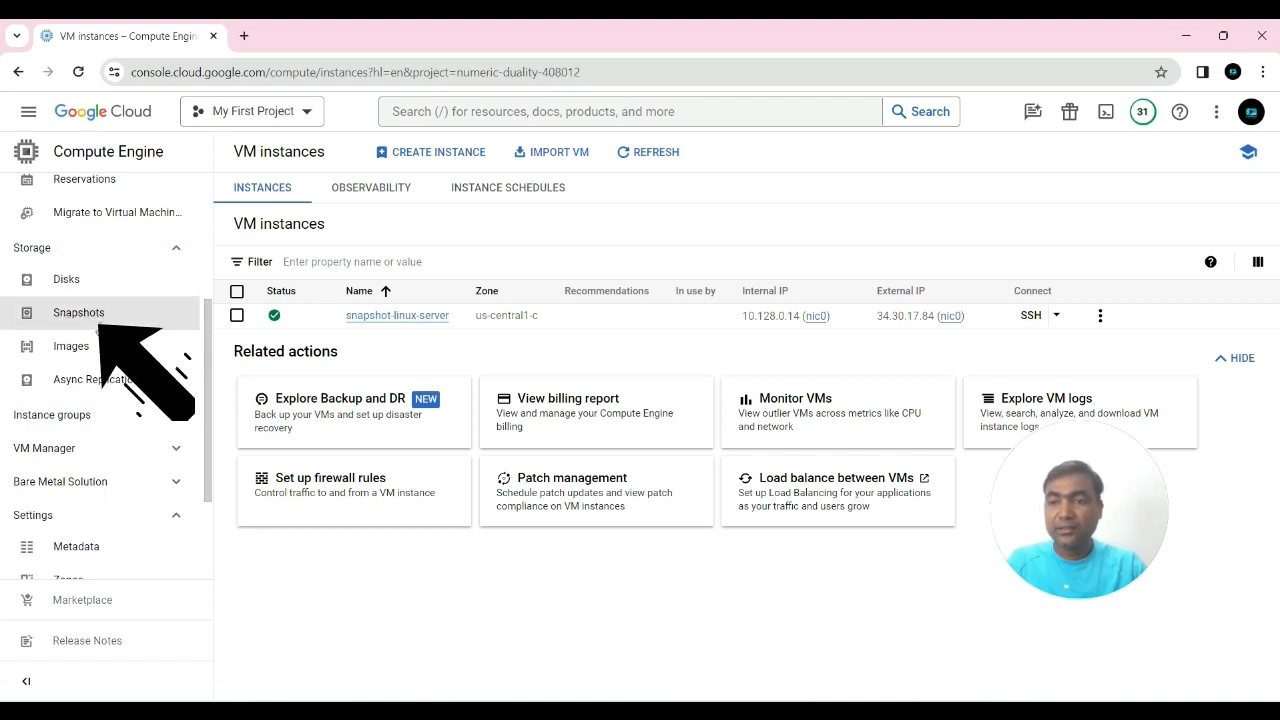
left_click(91, 314)
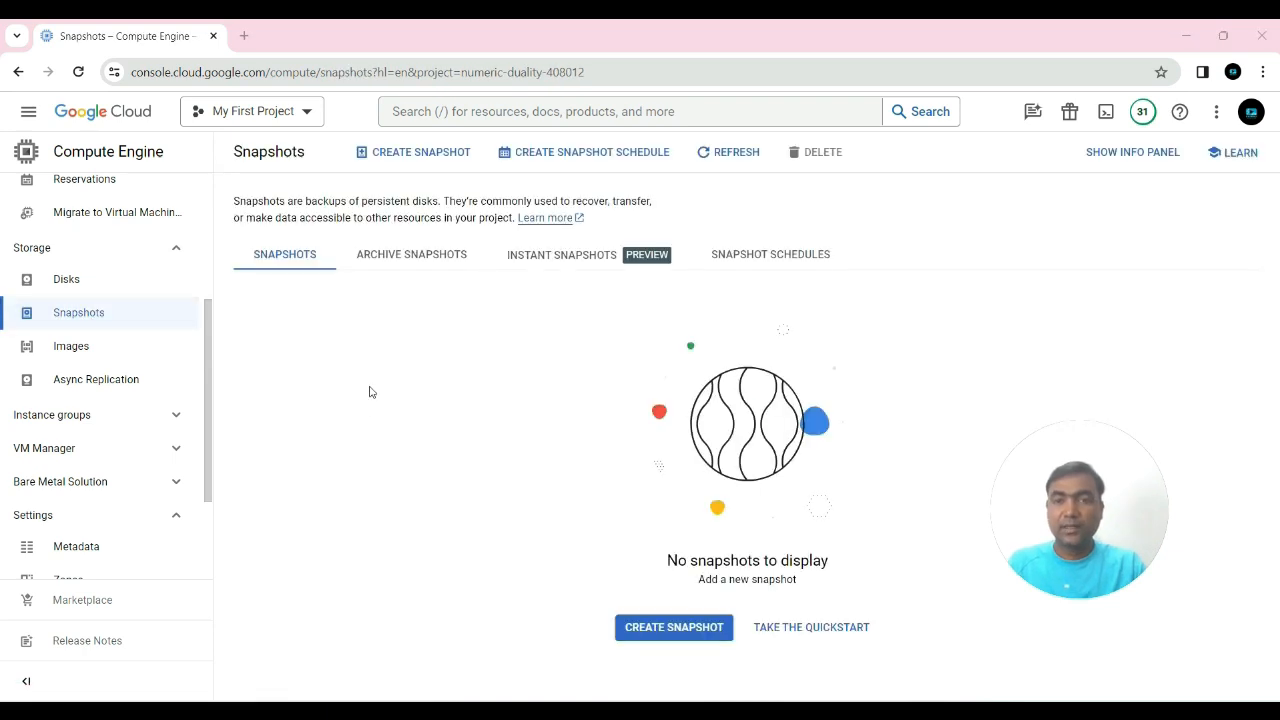
Start creating a snapshot and name it new-snapshot
left_click(420, 158)
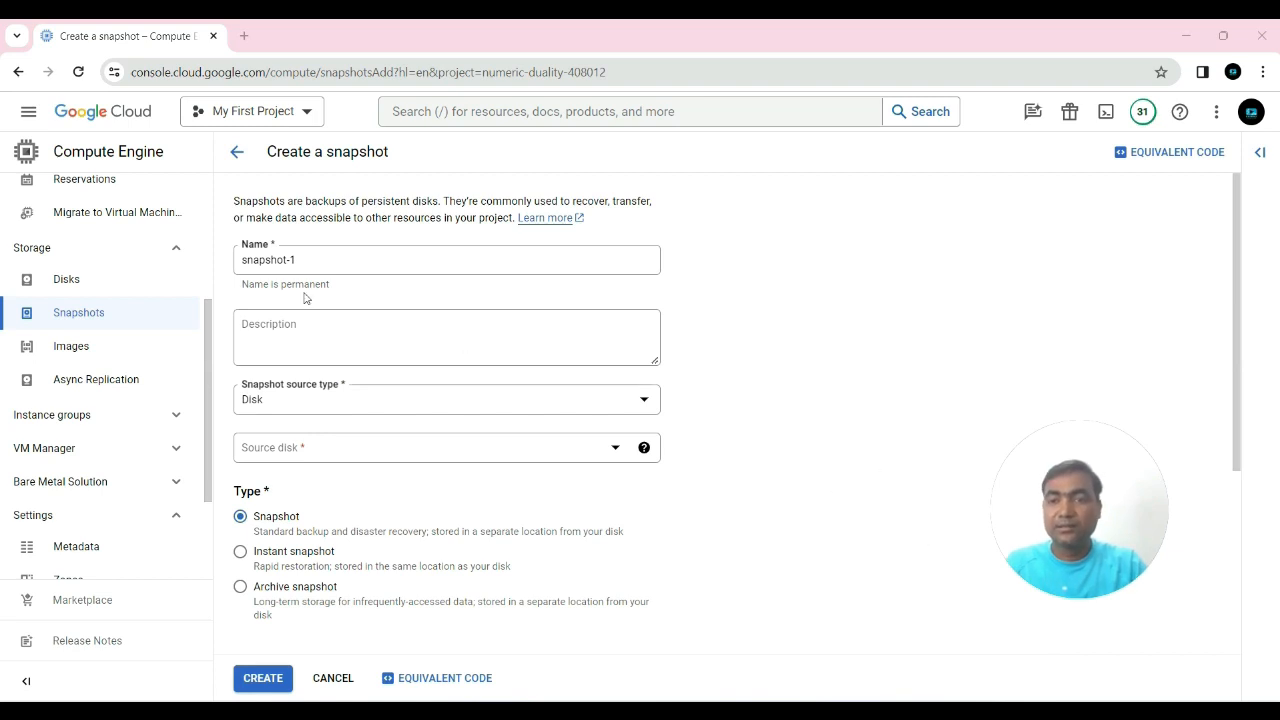
triple_click(309, 260)
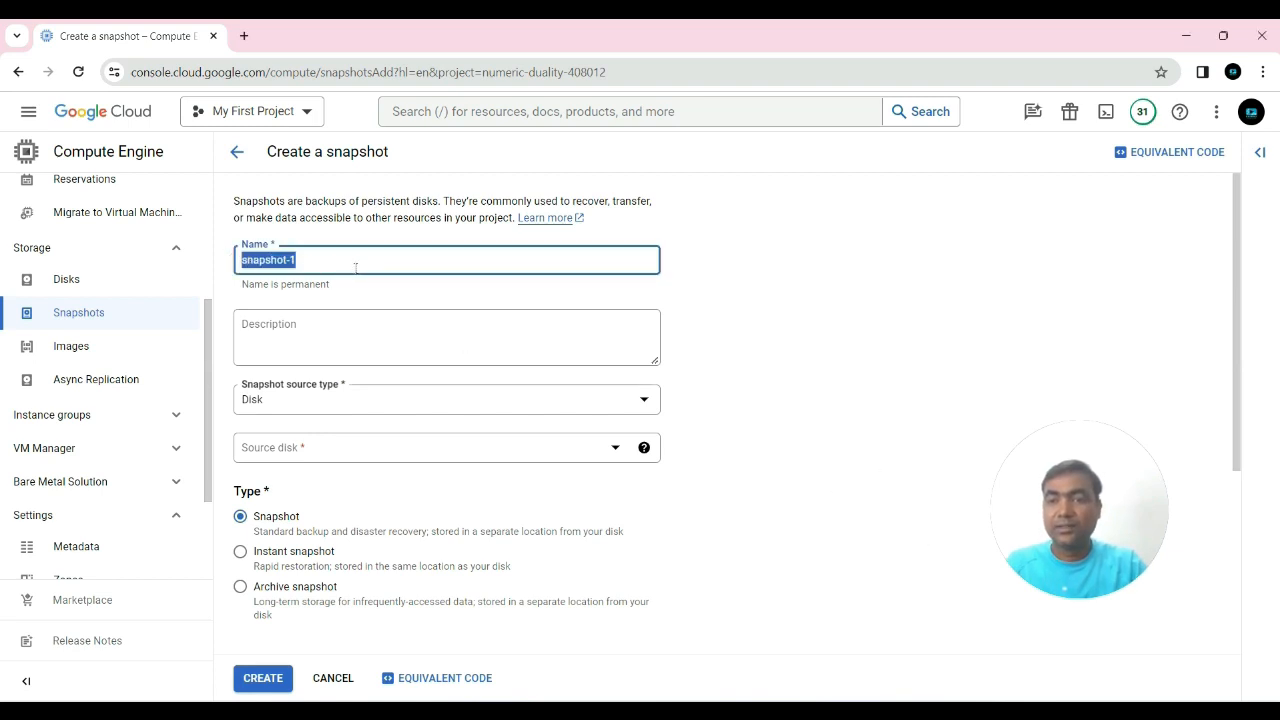
type("new-s")
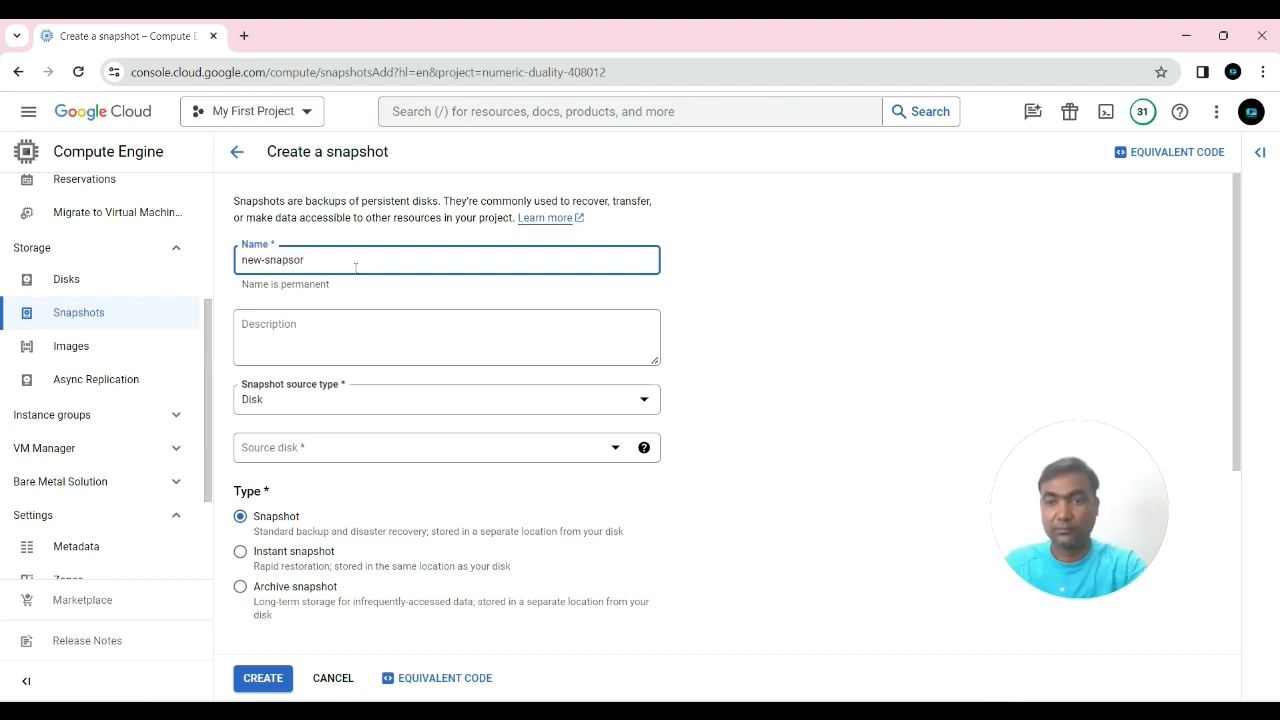
type("napshot")
left_click(717, 303)
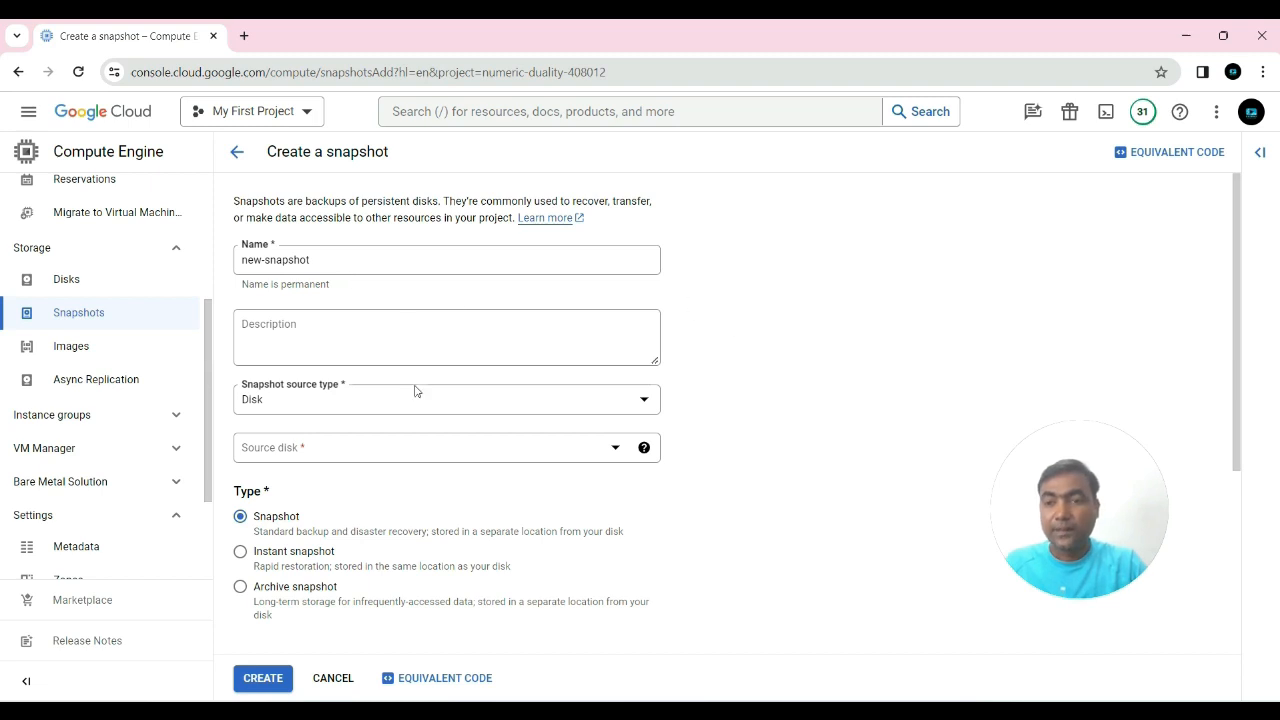
scroll(408, 405, "down", 1)
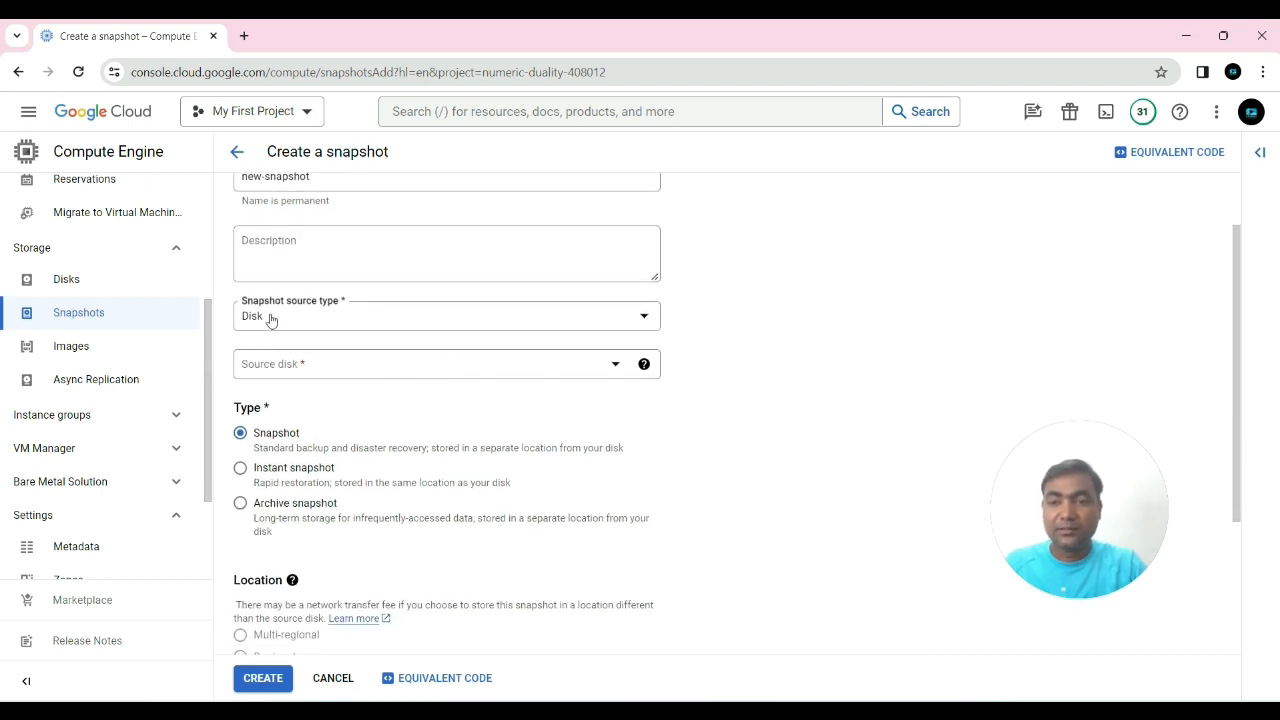
left_click(349, 319)
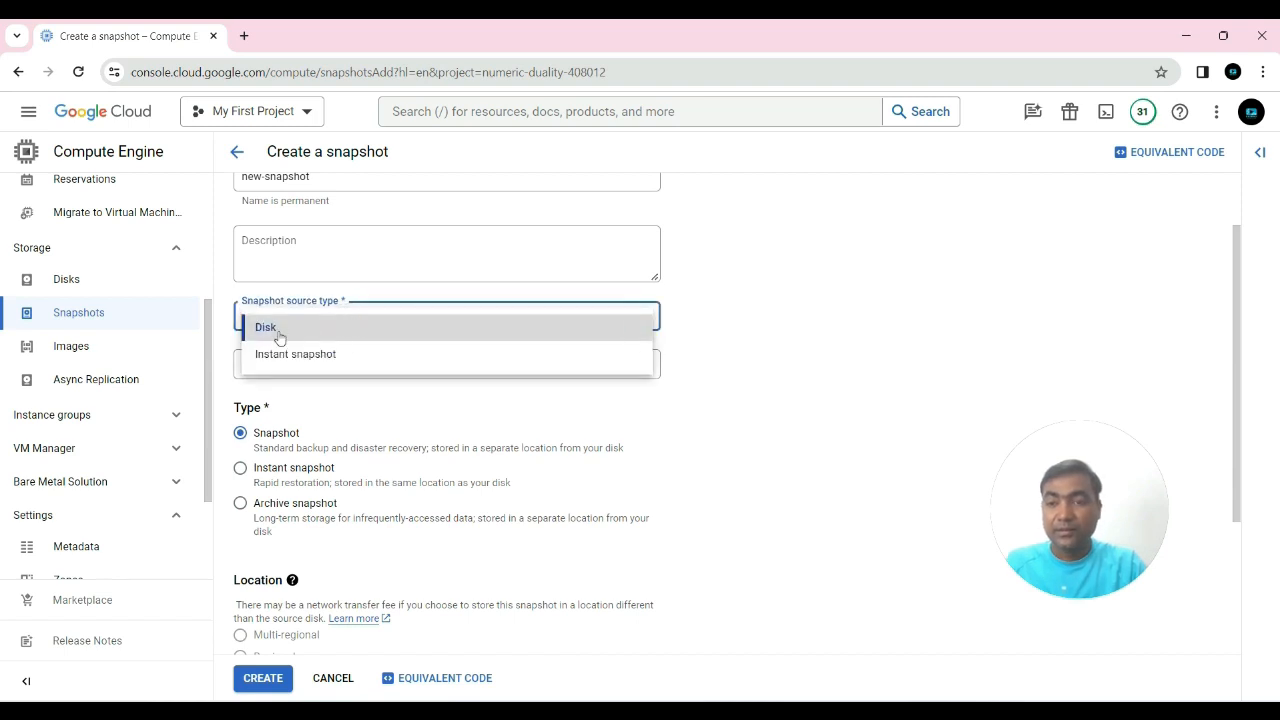
left_click(284, 334)
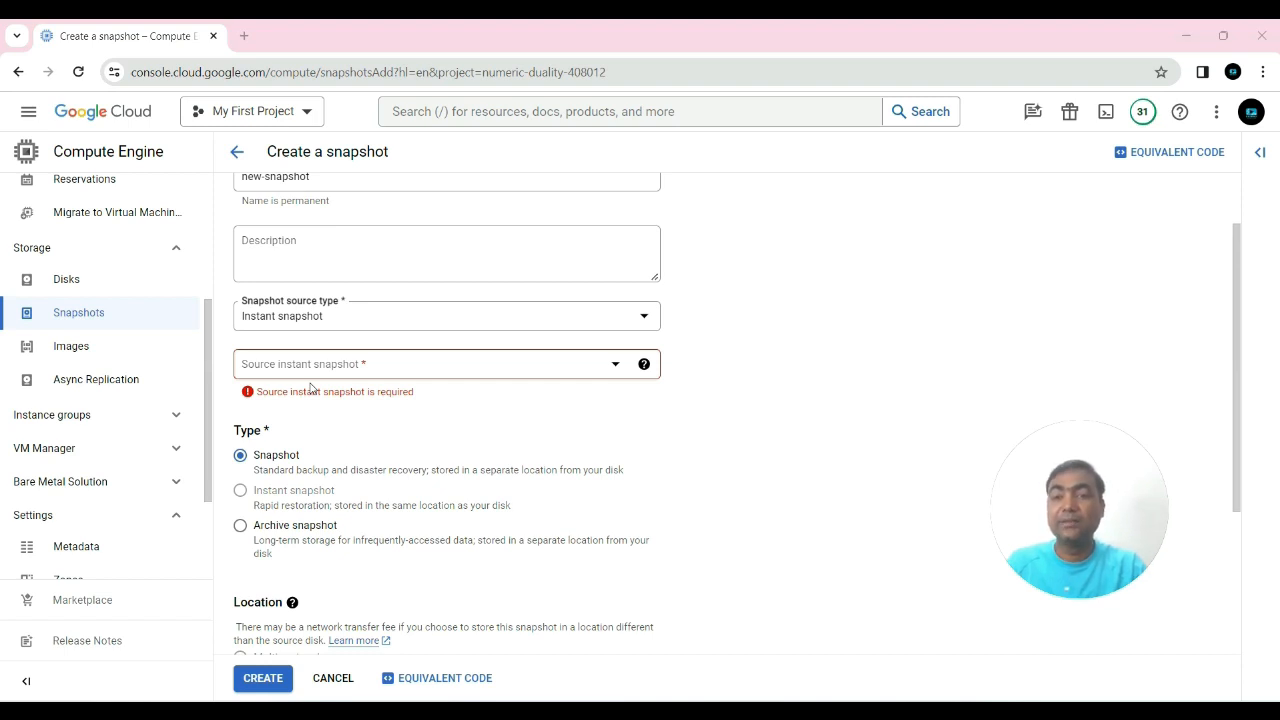
left_click(361, 328)
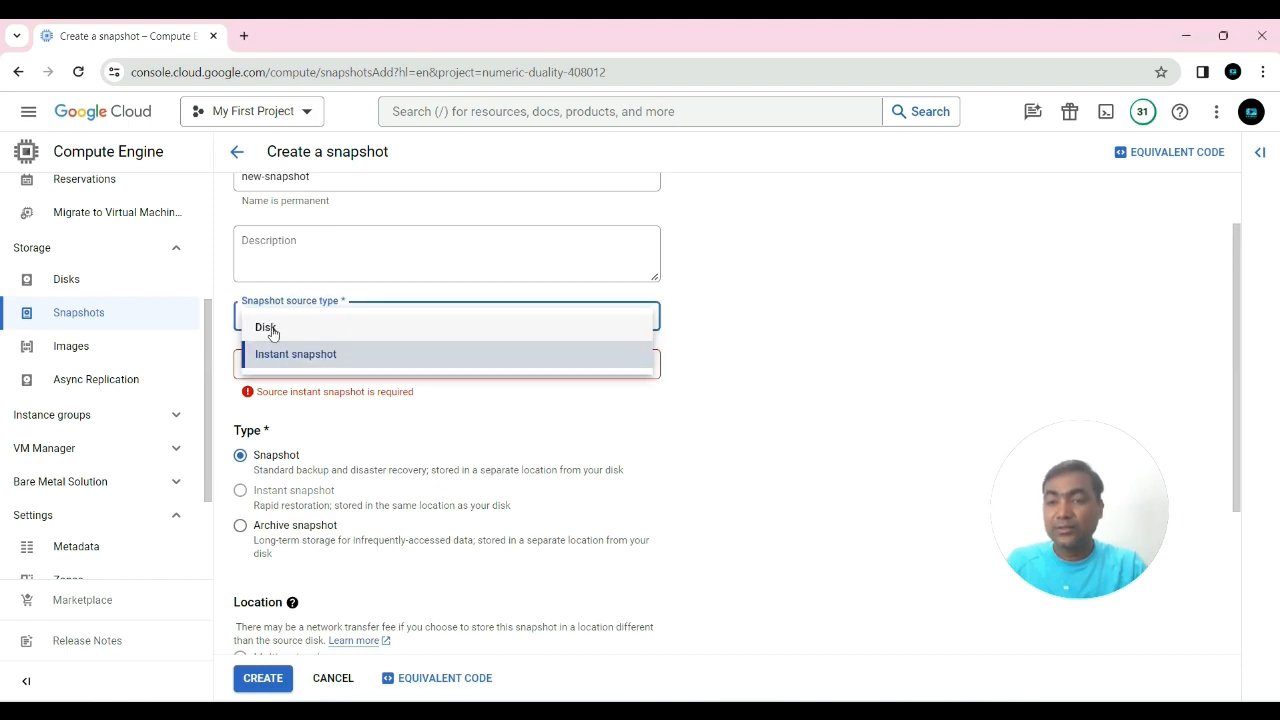
left_click(271, 332)
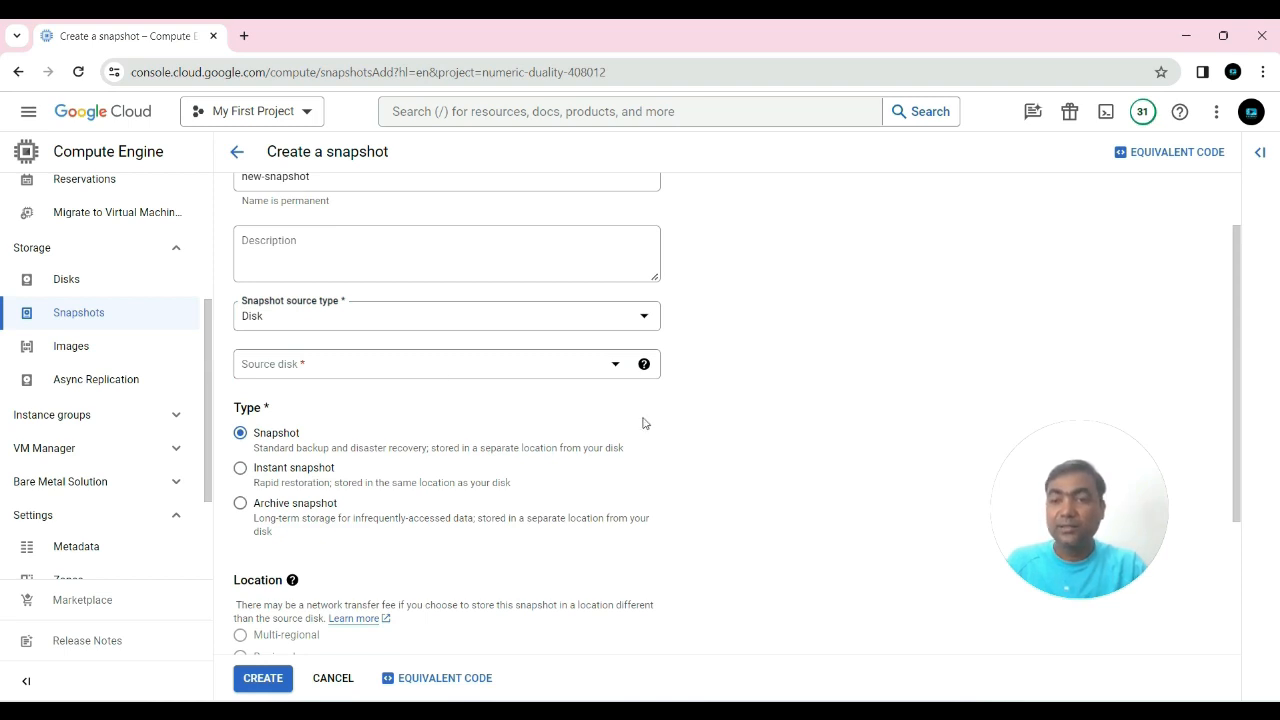
Choose snapshot-linux-server as the snapshot's source disk
left_click(424, 366)
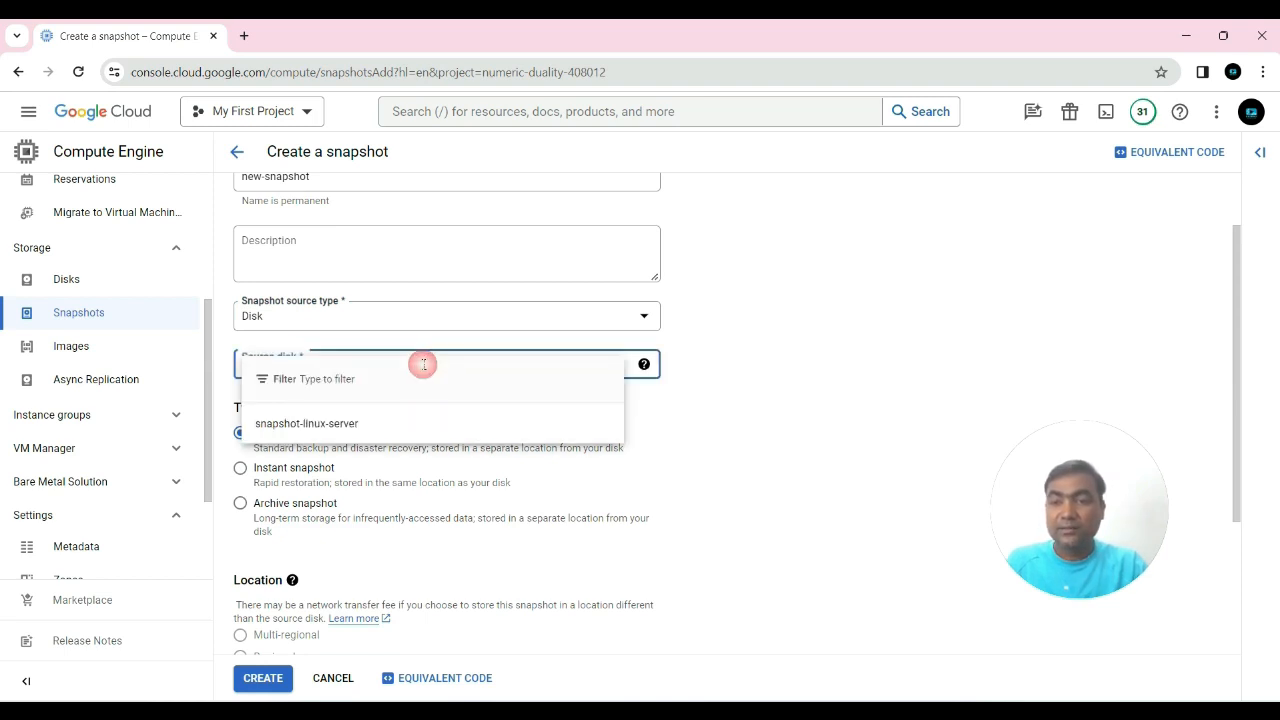
left_click(292, 428)
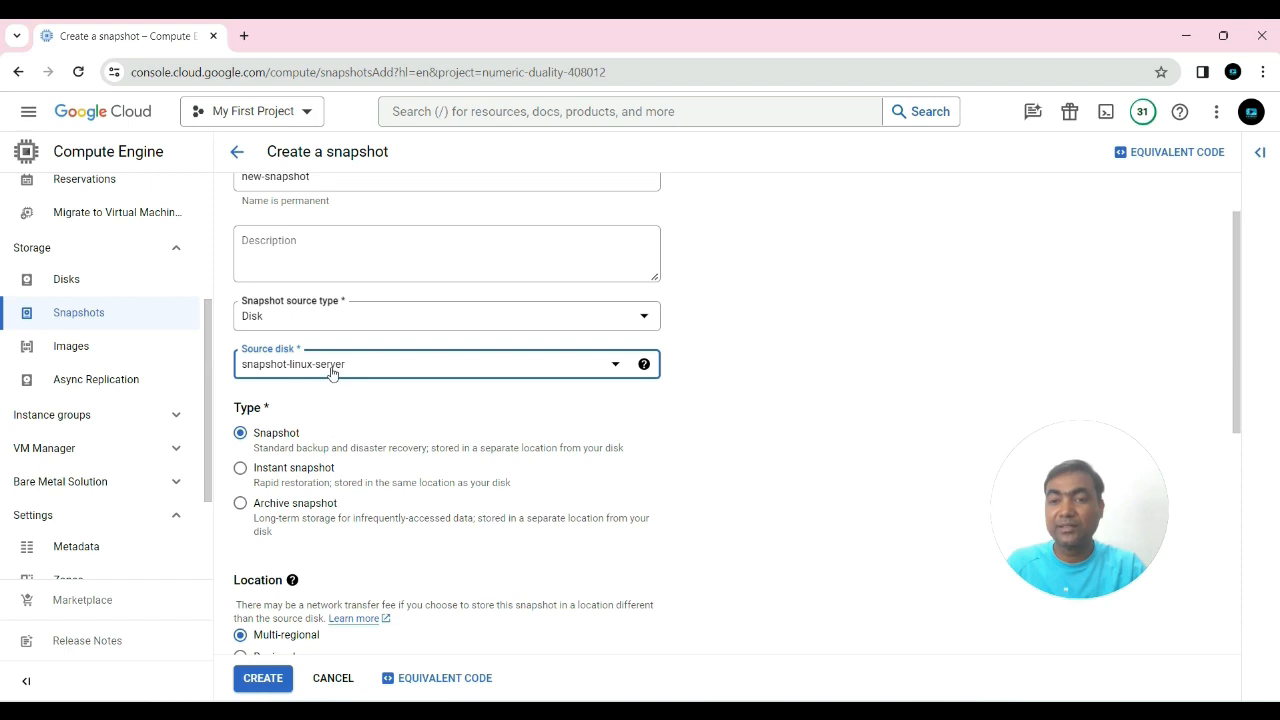
left_click(385, 415)
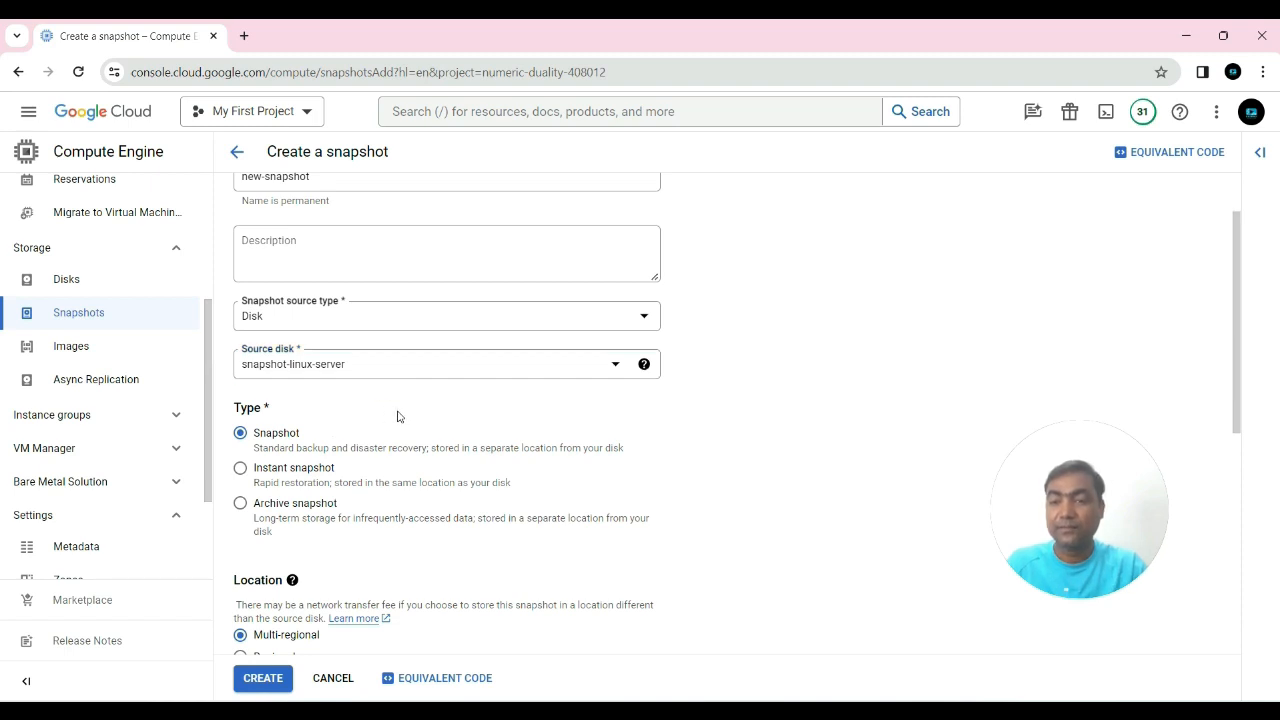
Review the type and location options, then create the snapshot as type Snapshot in the multi-regional us location
scroll(397, 414, "down", 1)
scroll(478, 425, "down", 1)
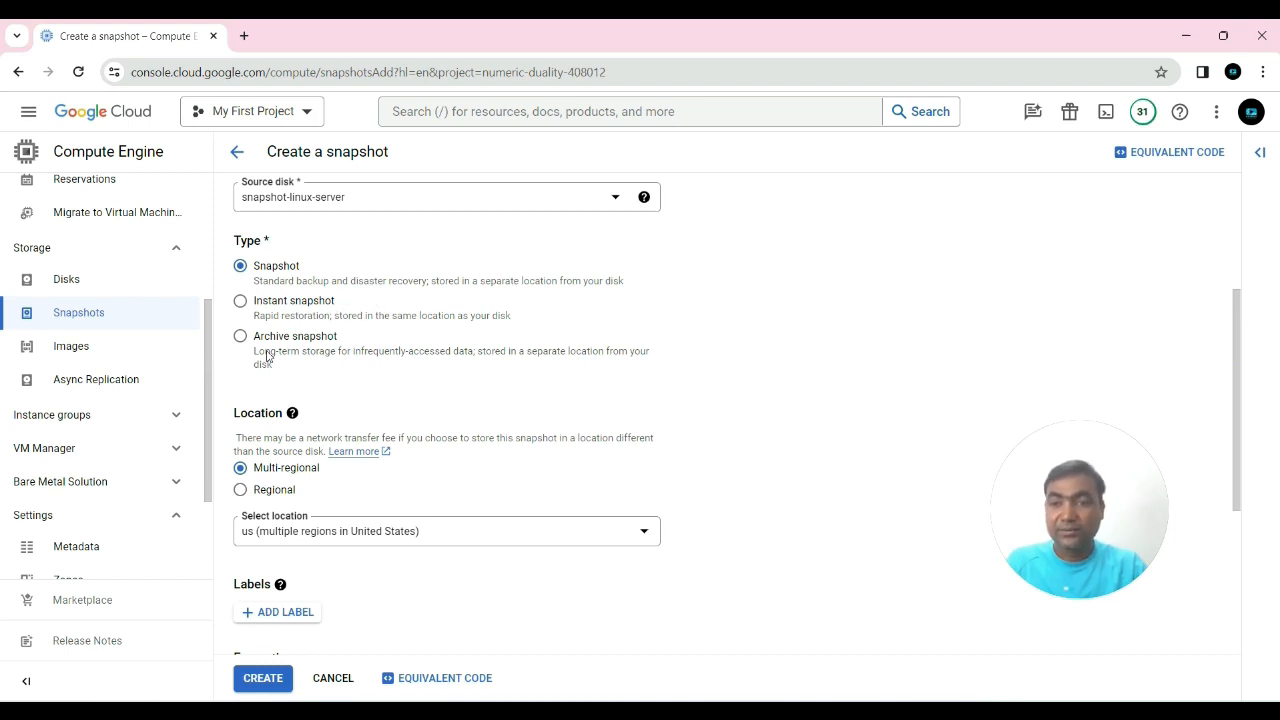
scroll(739, 371, "down", 1)
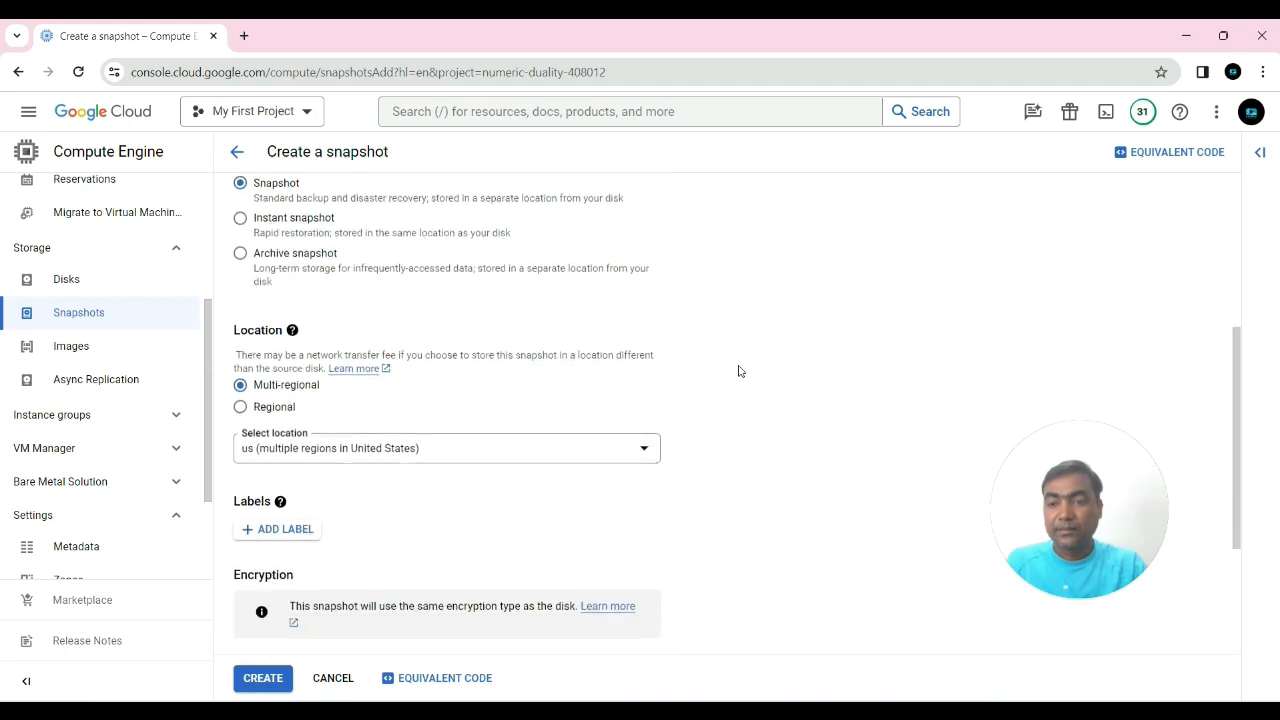
scroll(739, 371, "up", 1)
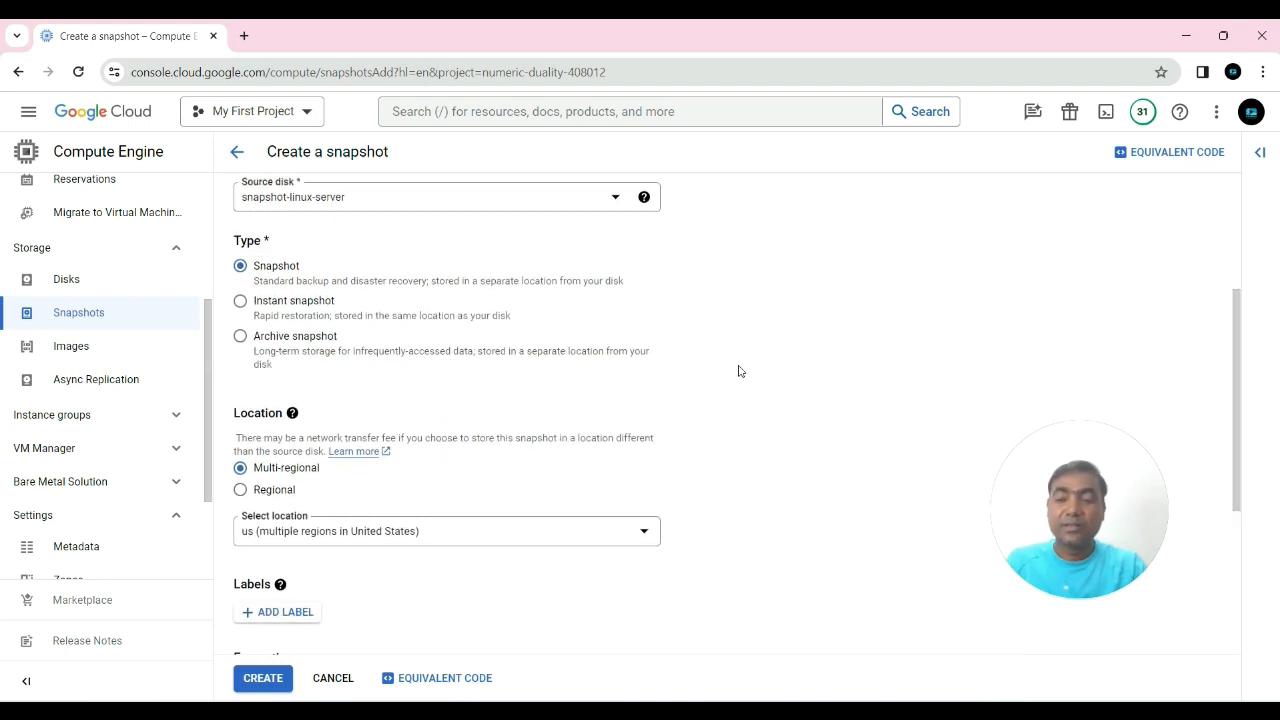
scroll(735, 375, "down", 1)
scroll(735, 375, "down", 1)
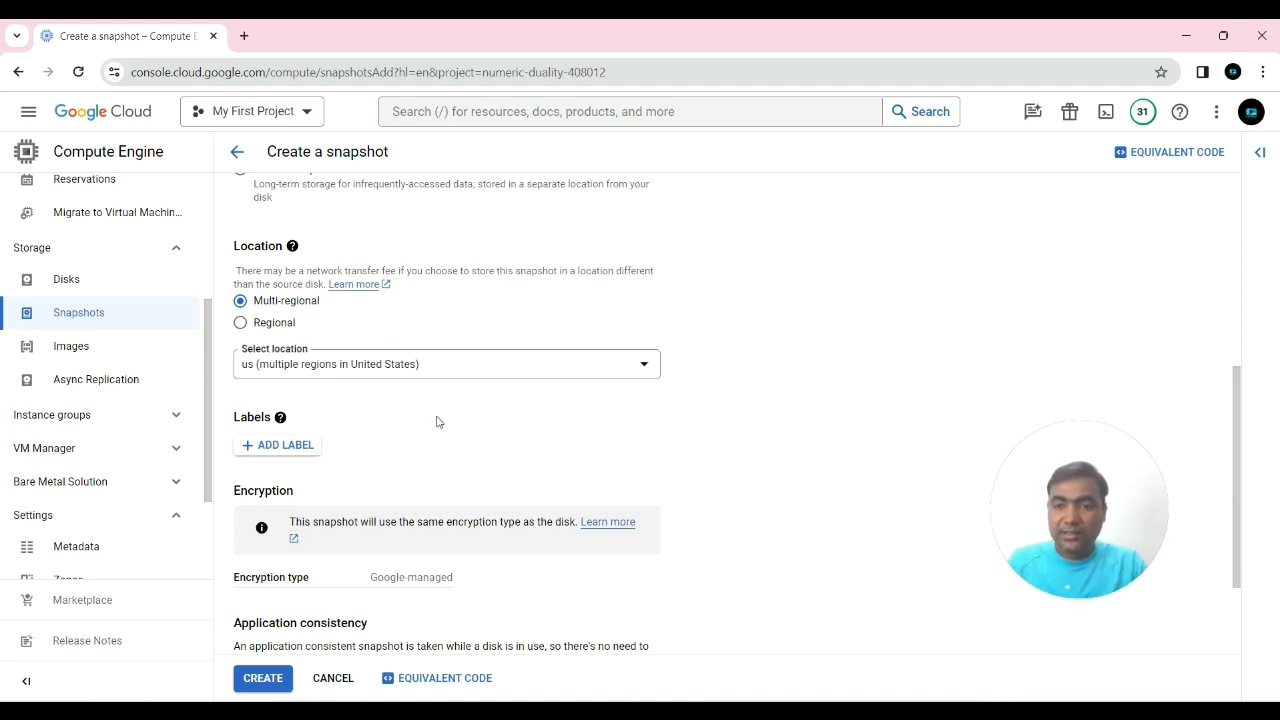
left_click(535, 372)
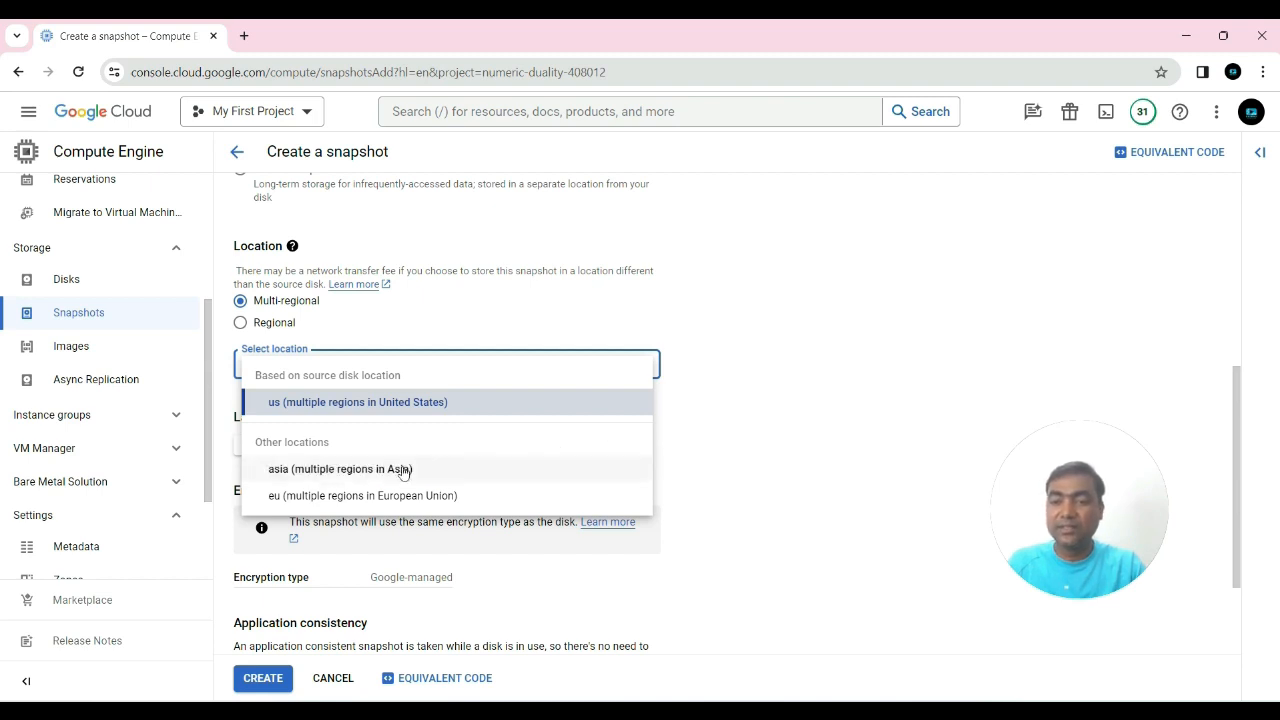
left_click(758, 417)
scroll(546, 435, "down", 3)
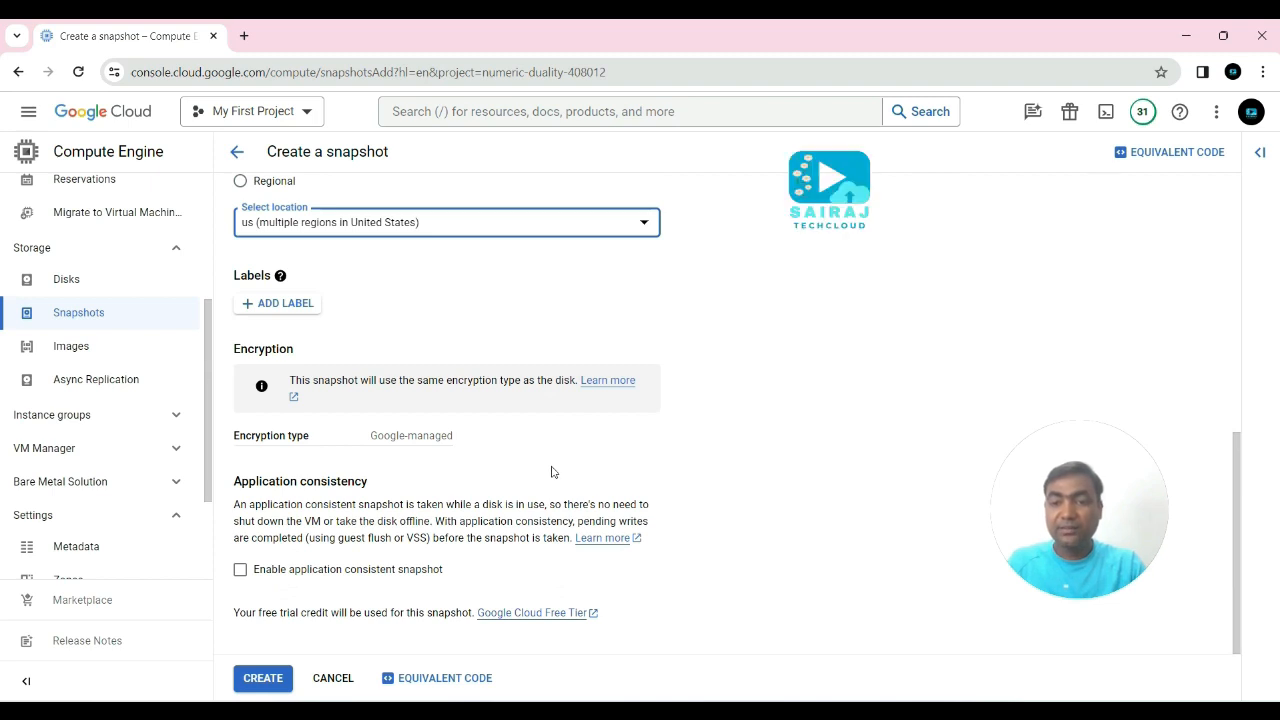
left_click(259, 687)
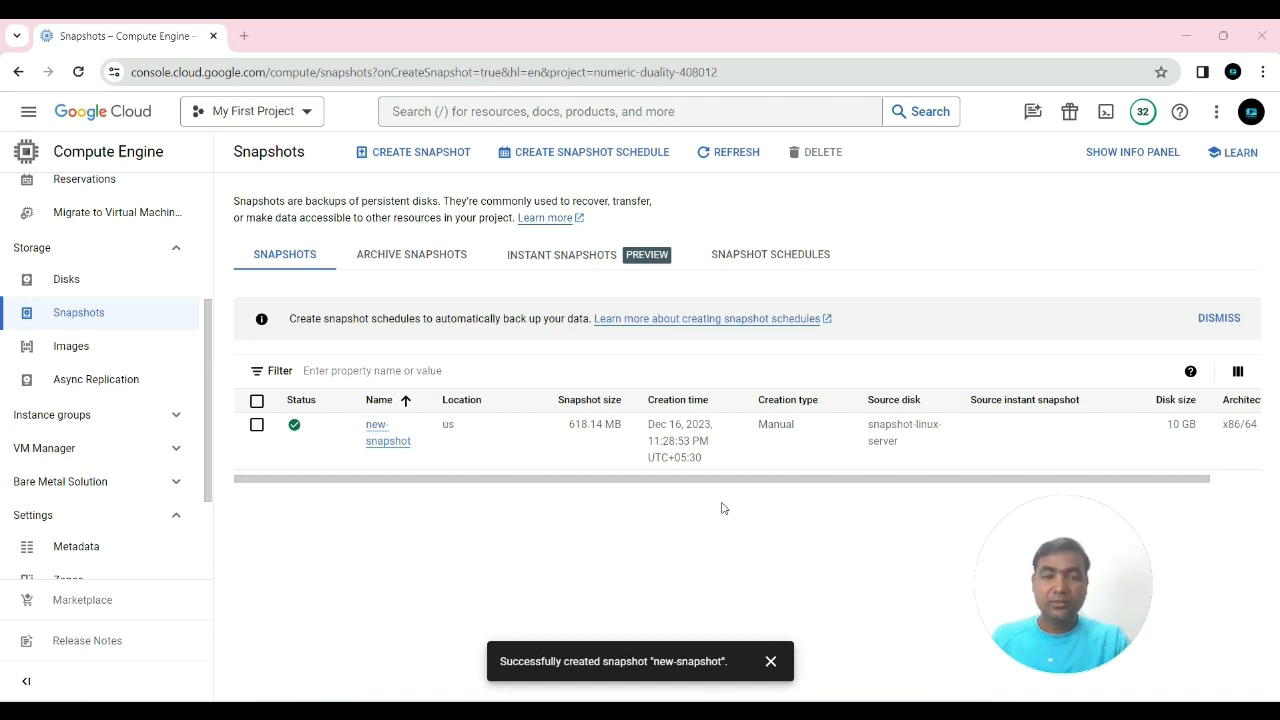
Start creating a snapshot schedule and name it project-scheduled-sunday
left_click(781, 256)
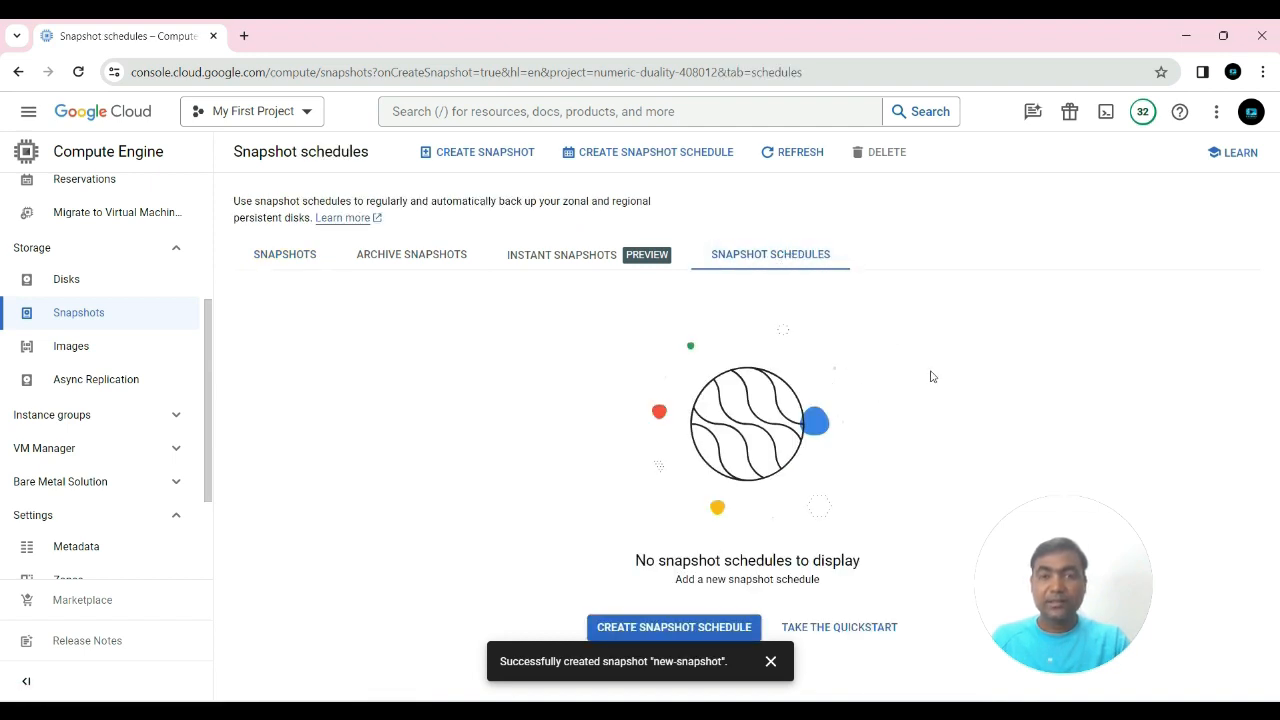
left_click(645, 160)
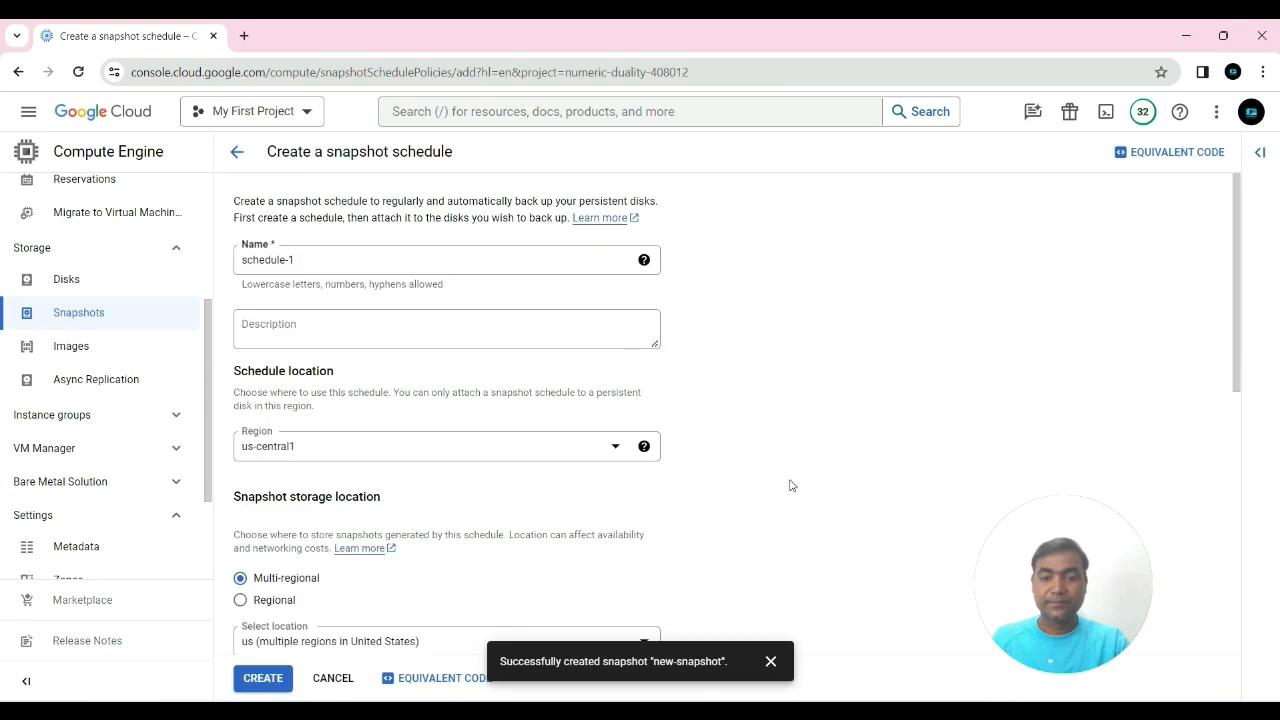
left_click_drag(292, 260, 239, 261)
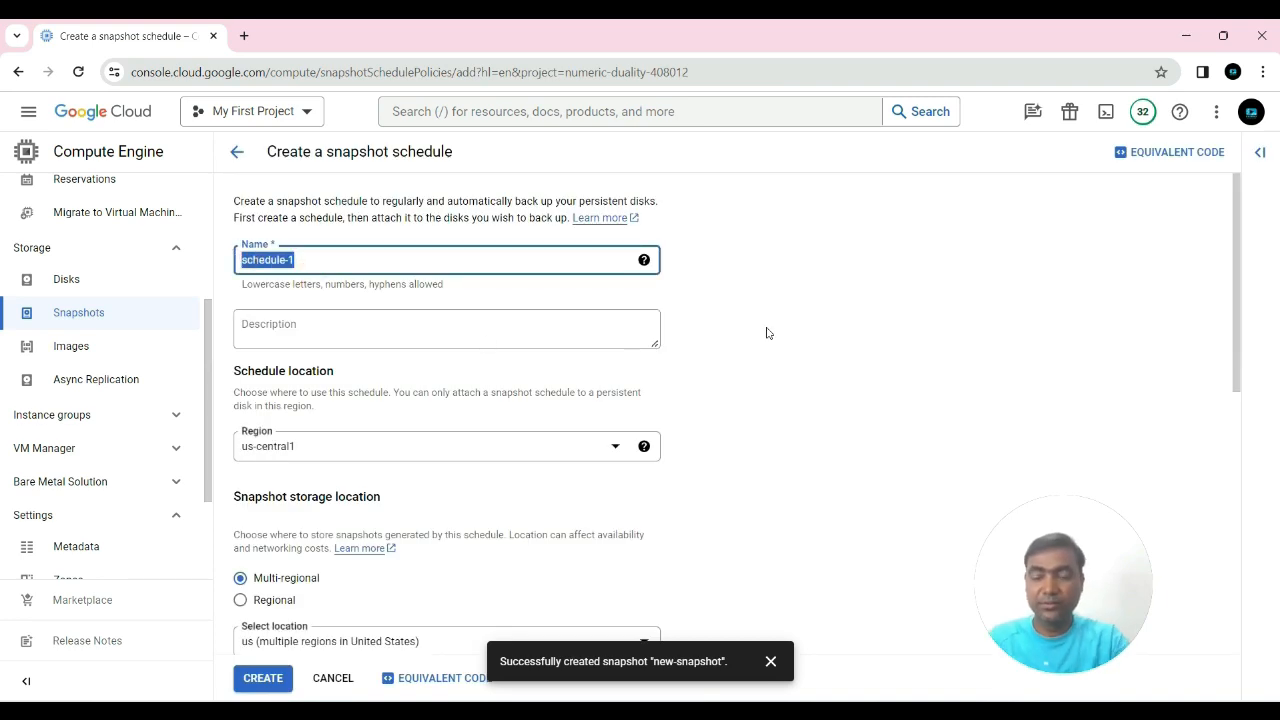
type("proj")
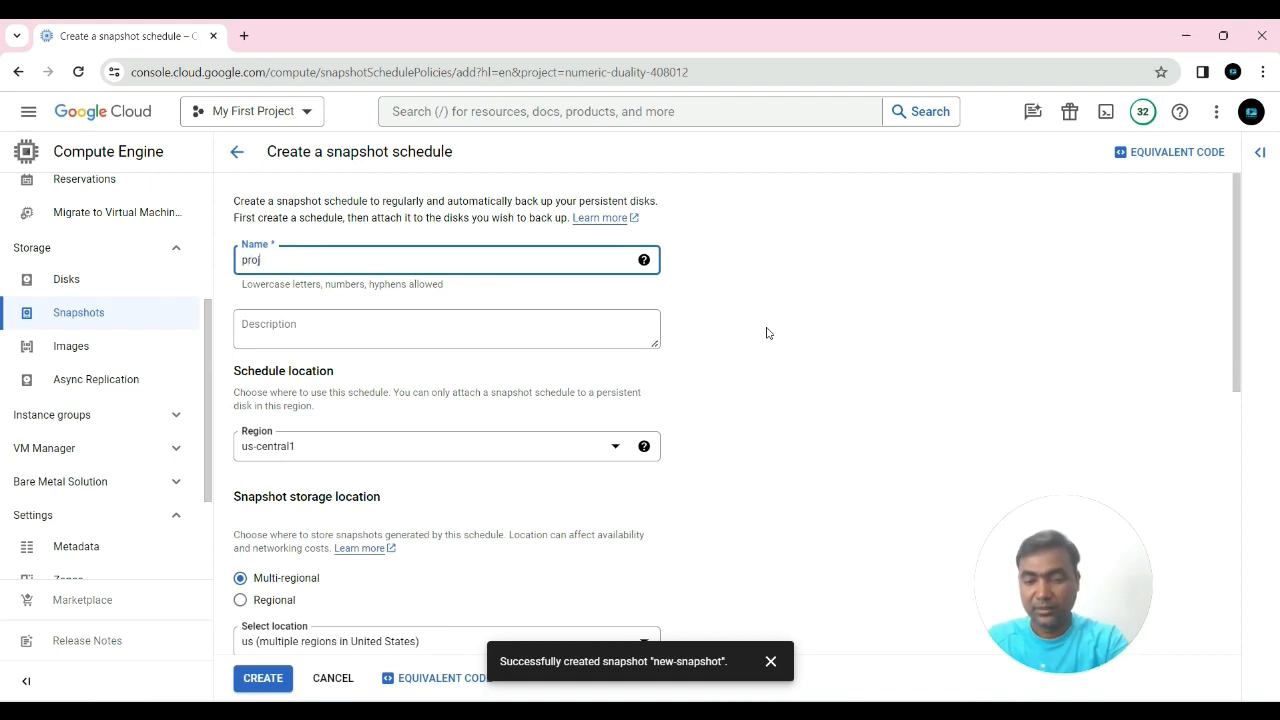
type("ect-scheduled-sunday")
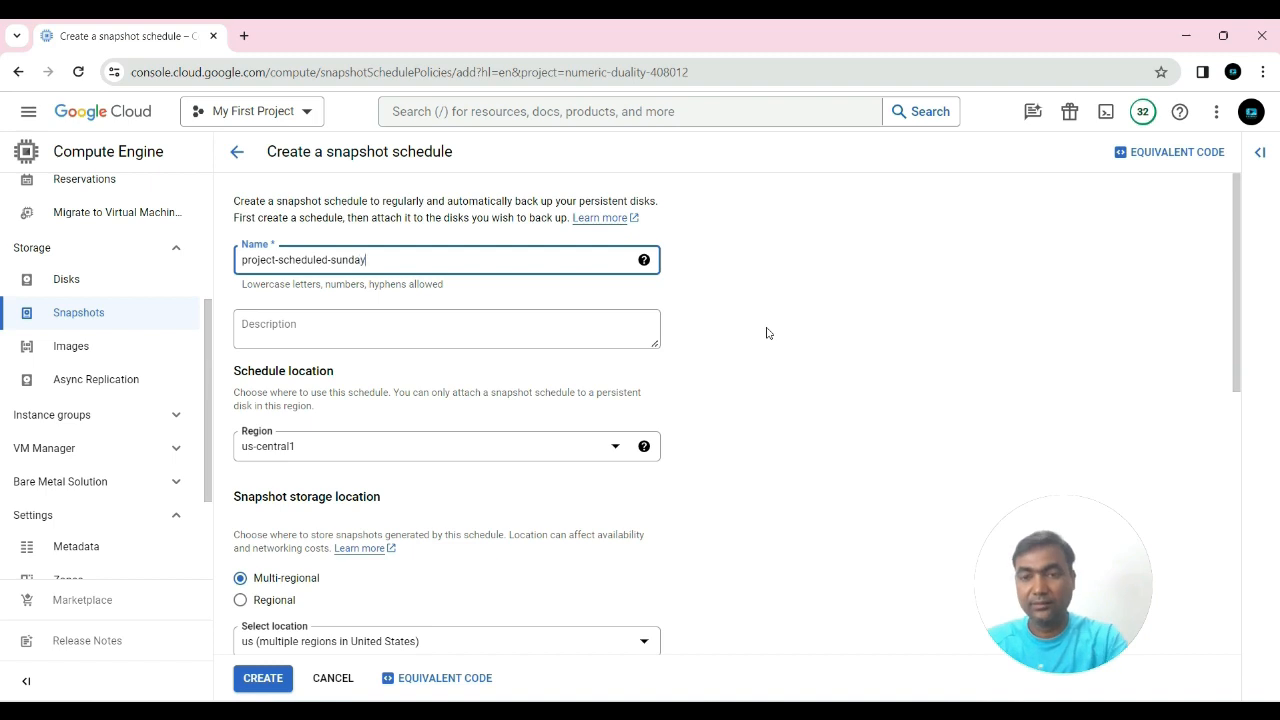
left_click(740, 335)
Set the snapshot schedule's frequency to Weekly
scroll(600, 330, "down", 1)
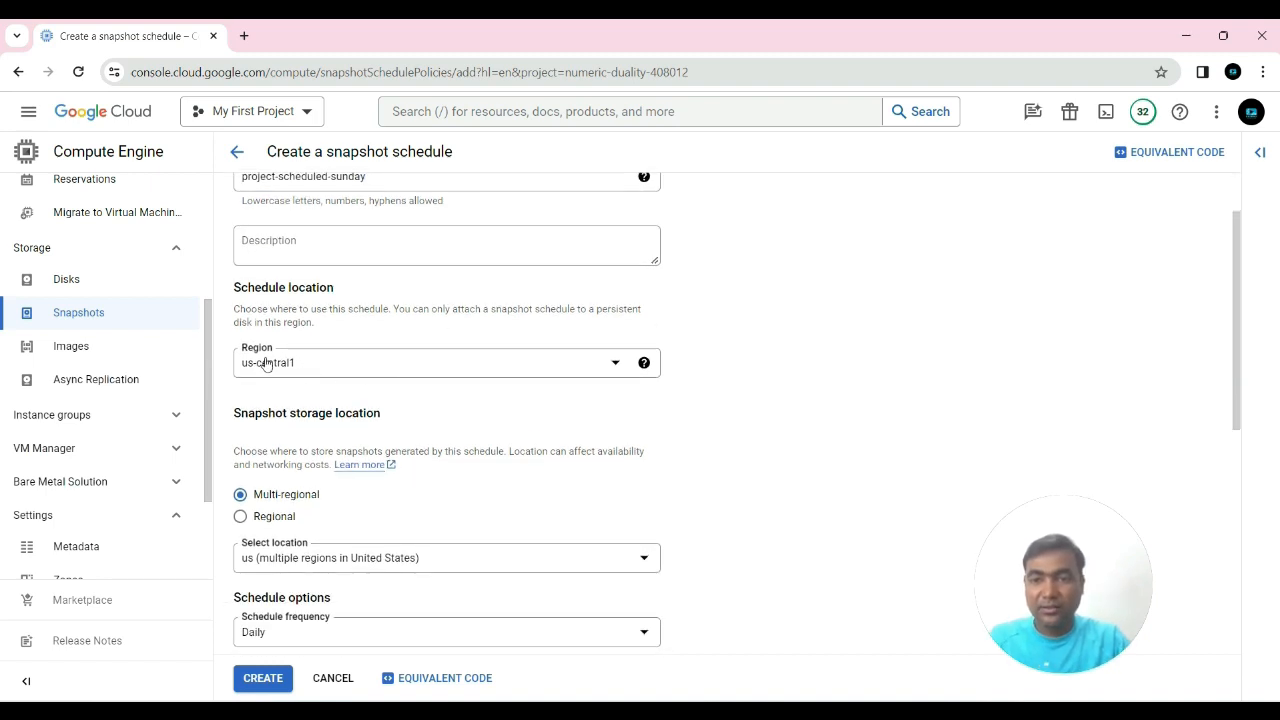
scroll(470, 420, "down", 2)
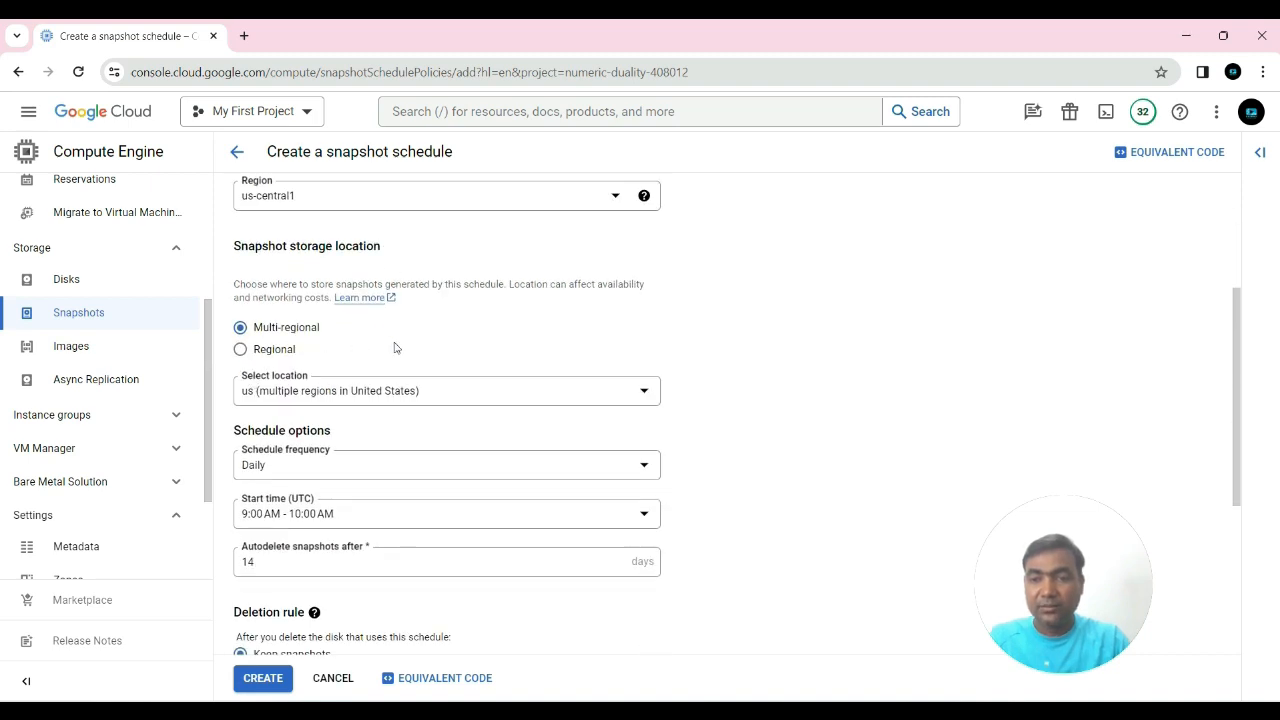
scroll(395, 348, "down", 1)
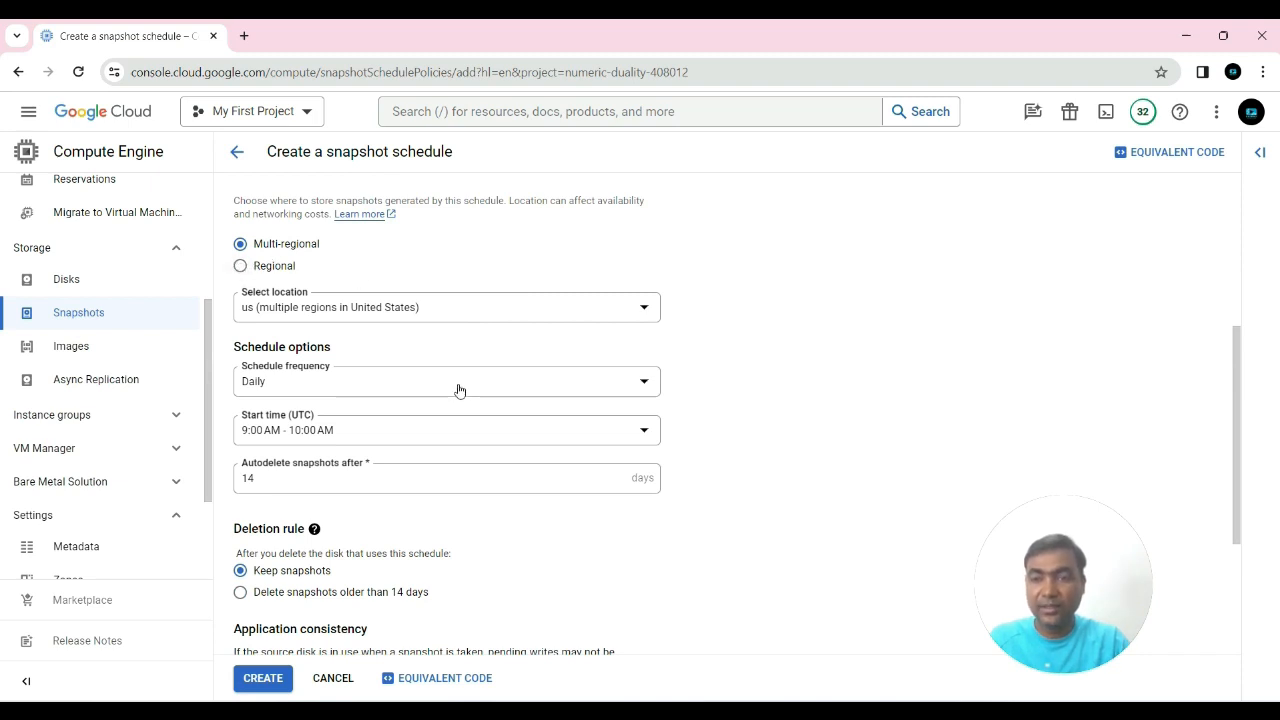
scroll(457, 383, "down", 1)
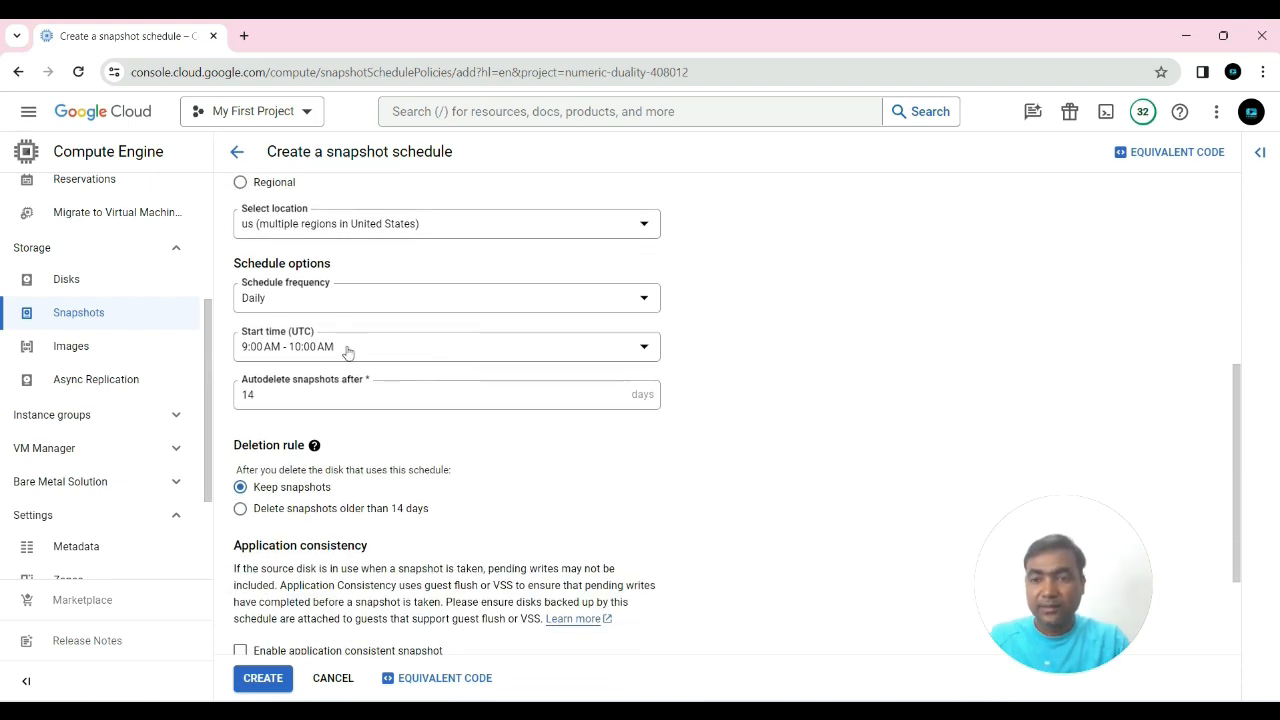
left_click(509, 306)
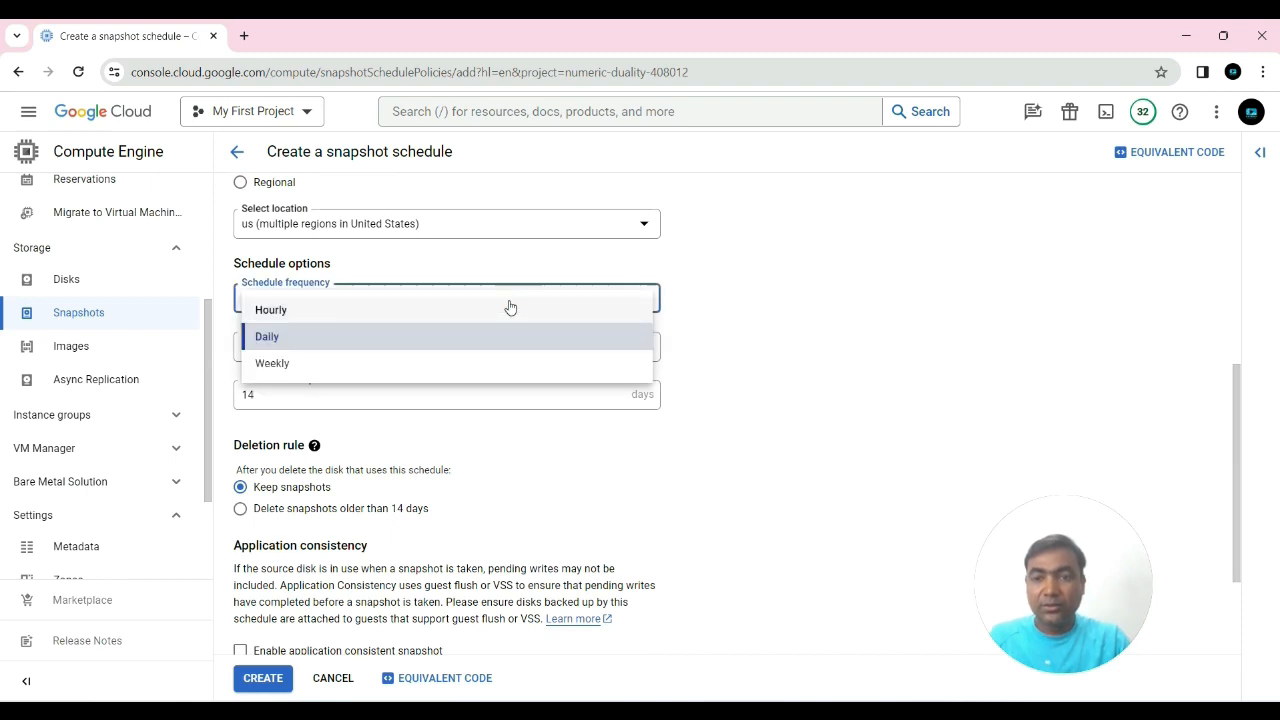
left_click(280, 368)
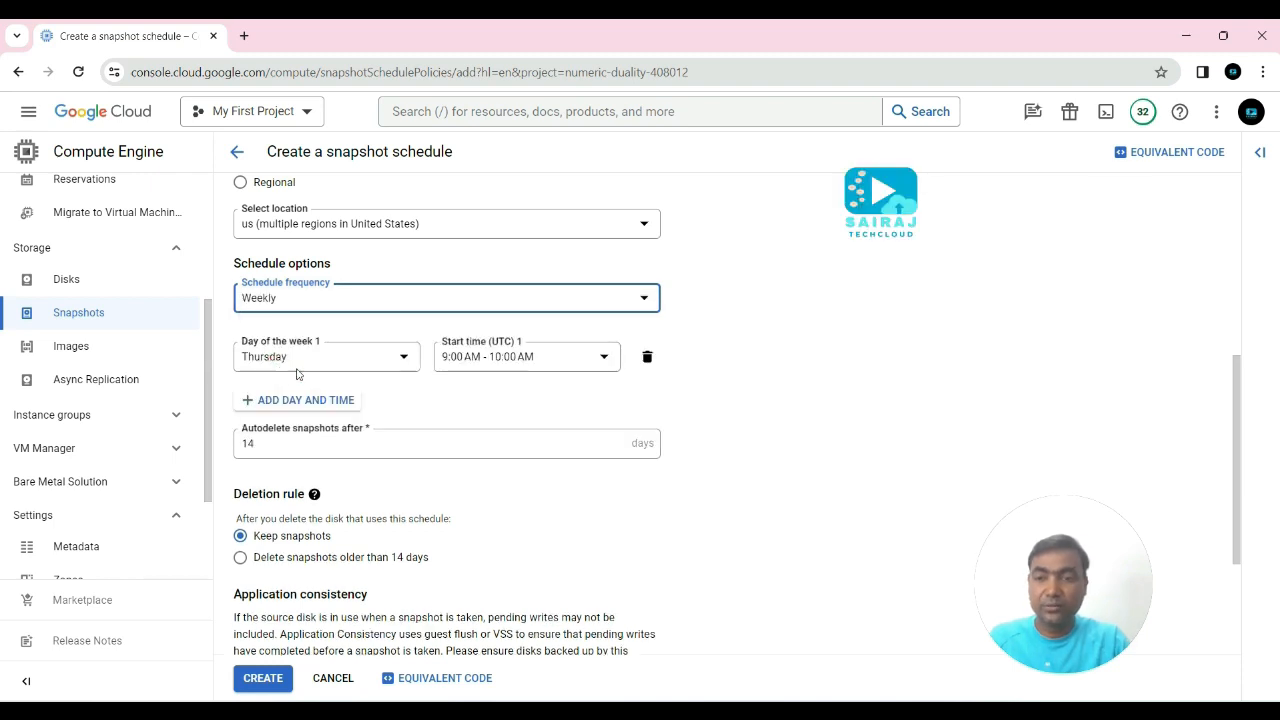
Set the weekly schedule to run on Sunday with a start time of 12:00 PM - 1:00 PM UTC
left_click(406, 358)
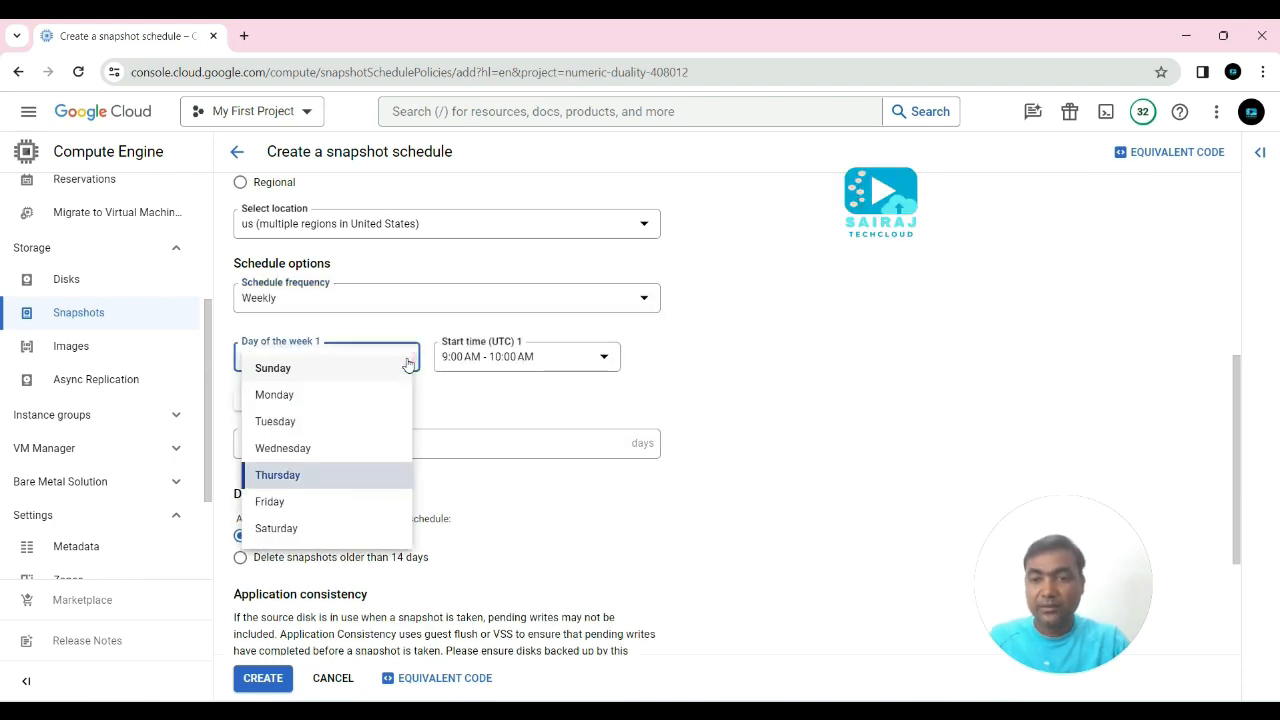
left_click(282, 368)
left_click(603, 358)
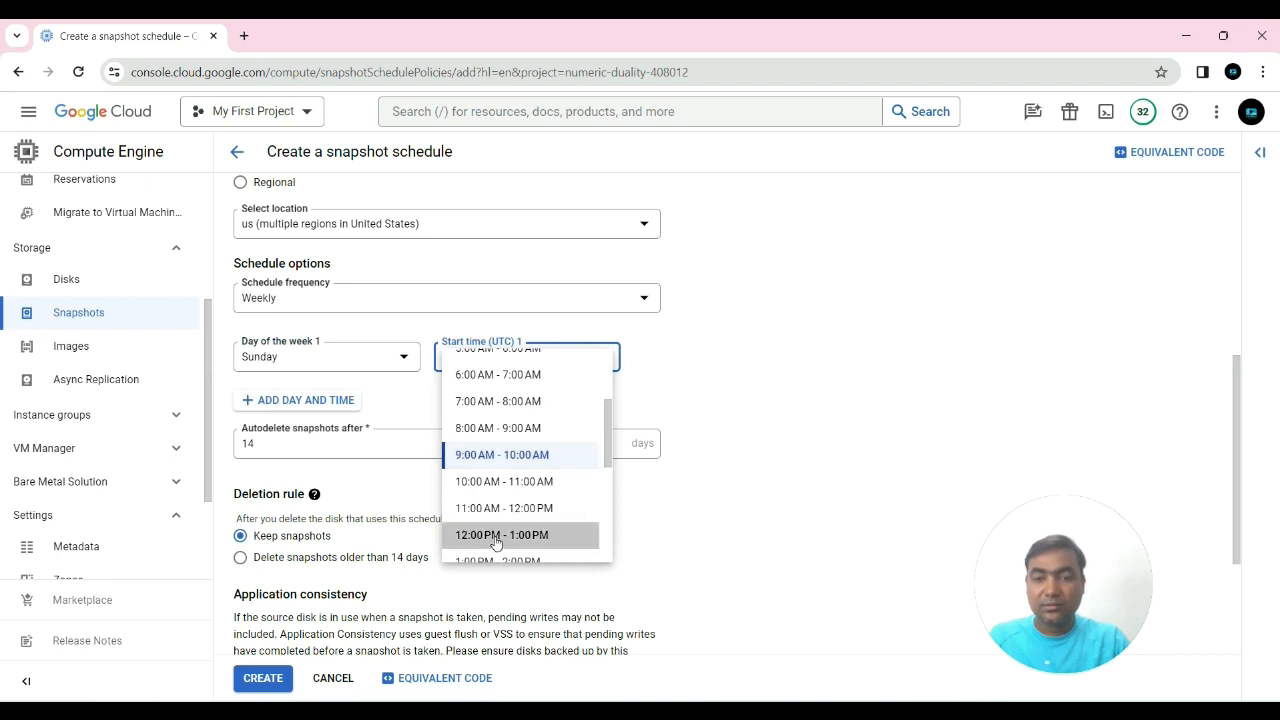
left_click(496, 540)
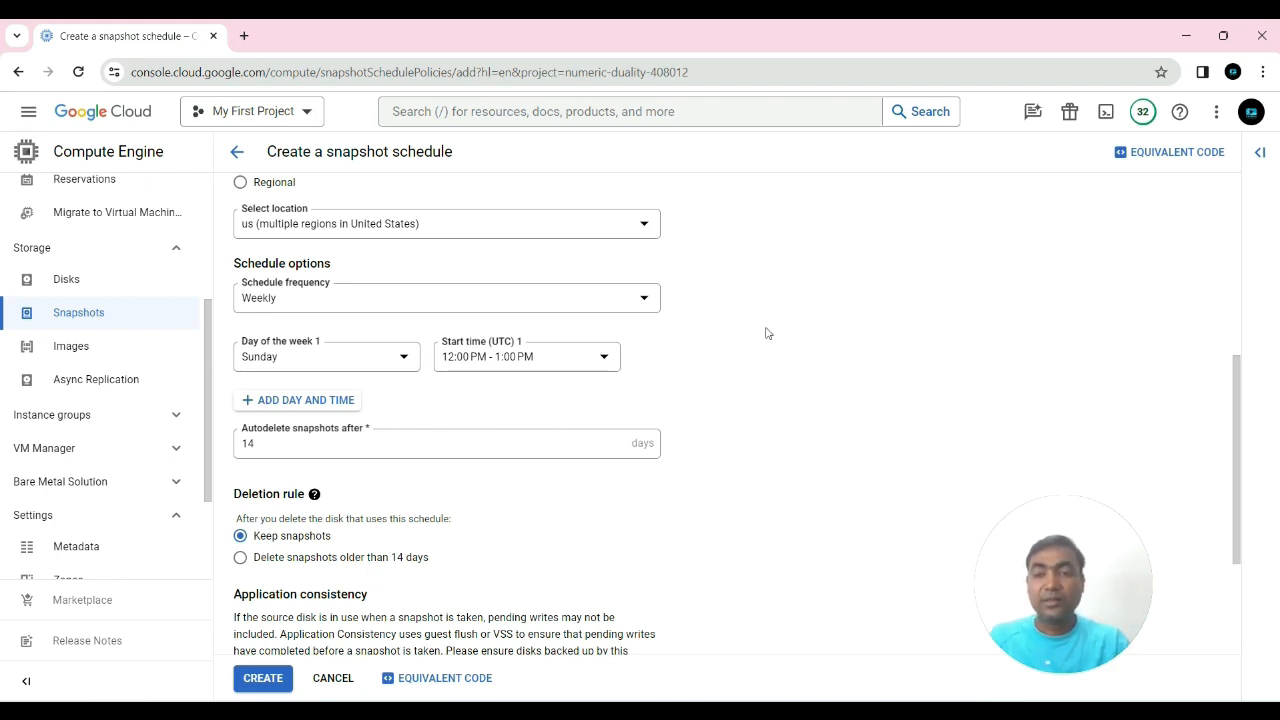
left_click(733, 419)
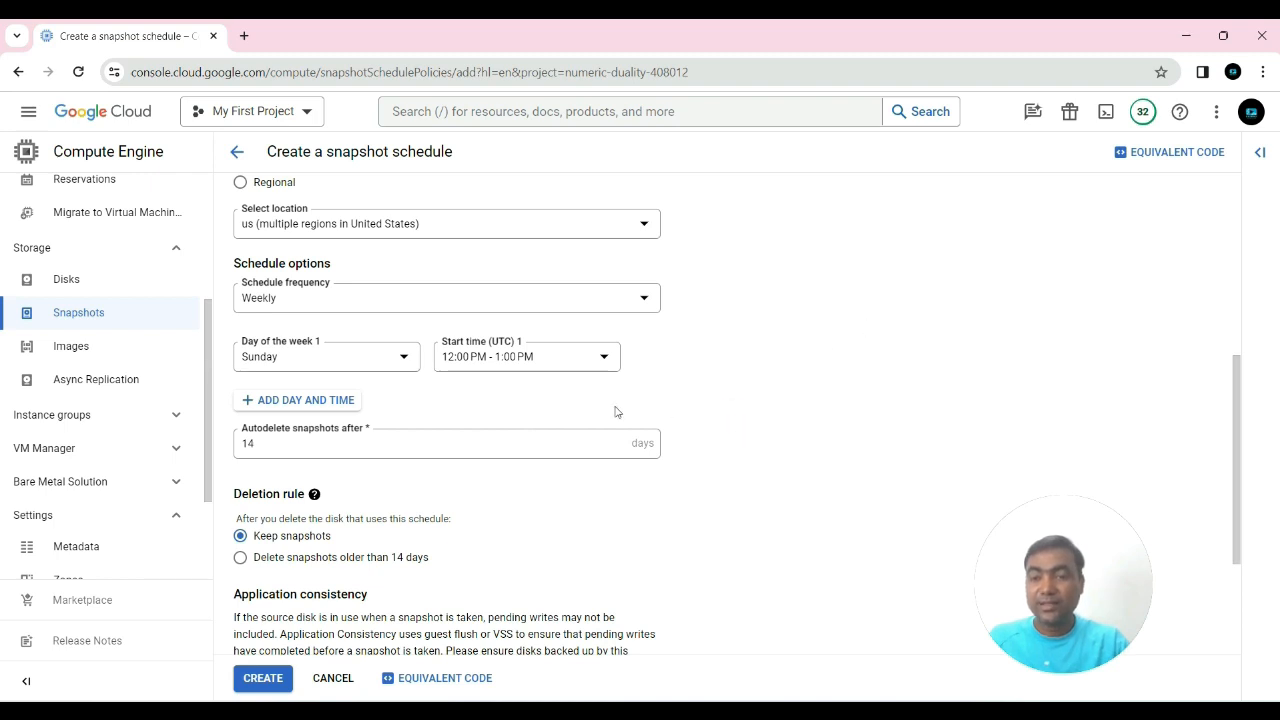
Review the deletion rule and remaining options, then create the snapshot schedule with 14-day autodelete and the Keep snapshots rule
scroll(441, 518, "down", 2)
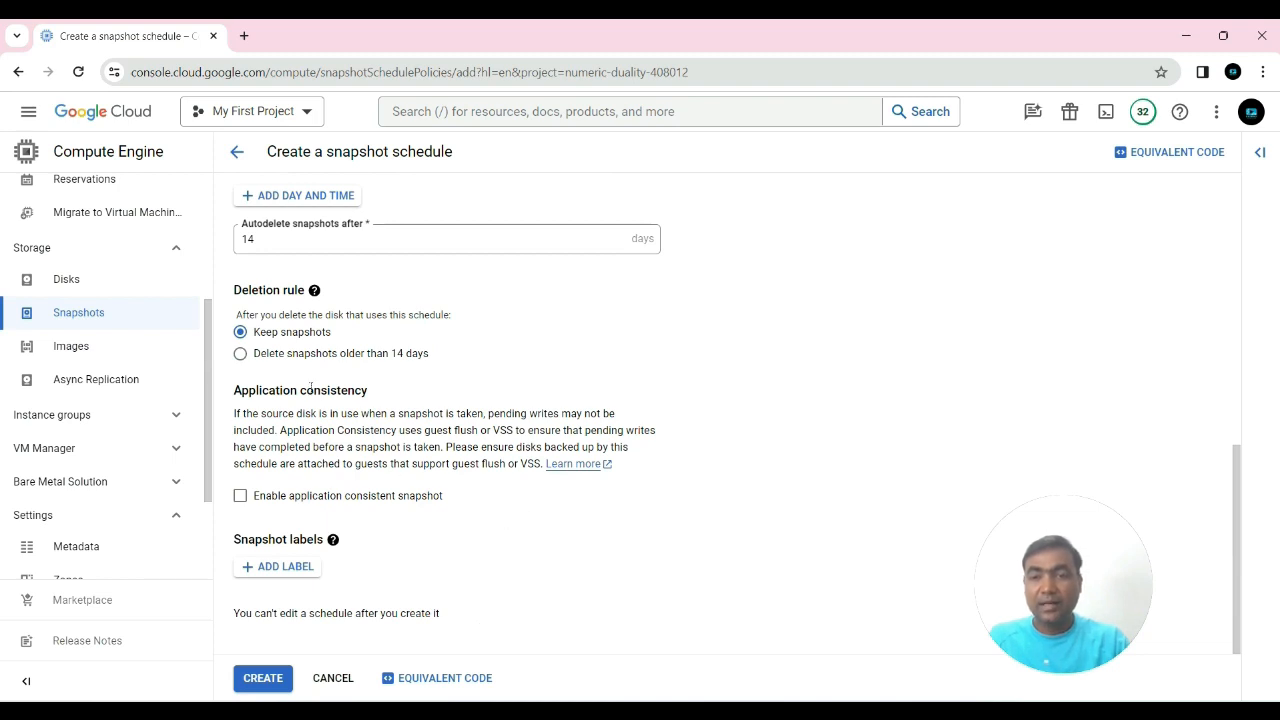
left_click_drag(233, 290, 304, 290)
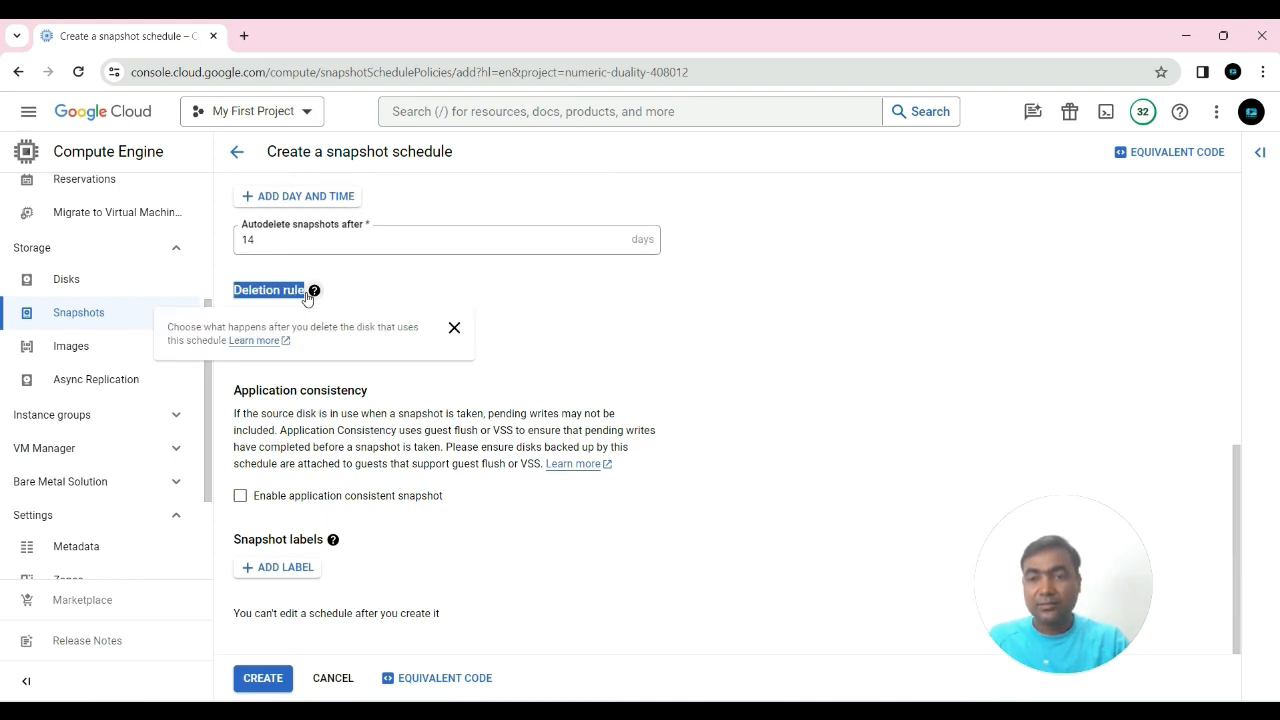
left_click(654, 359)
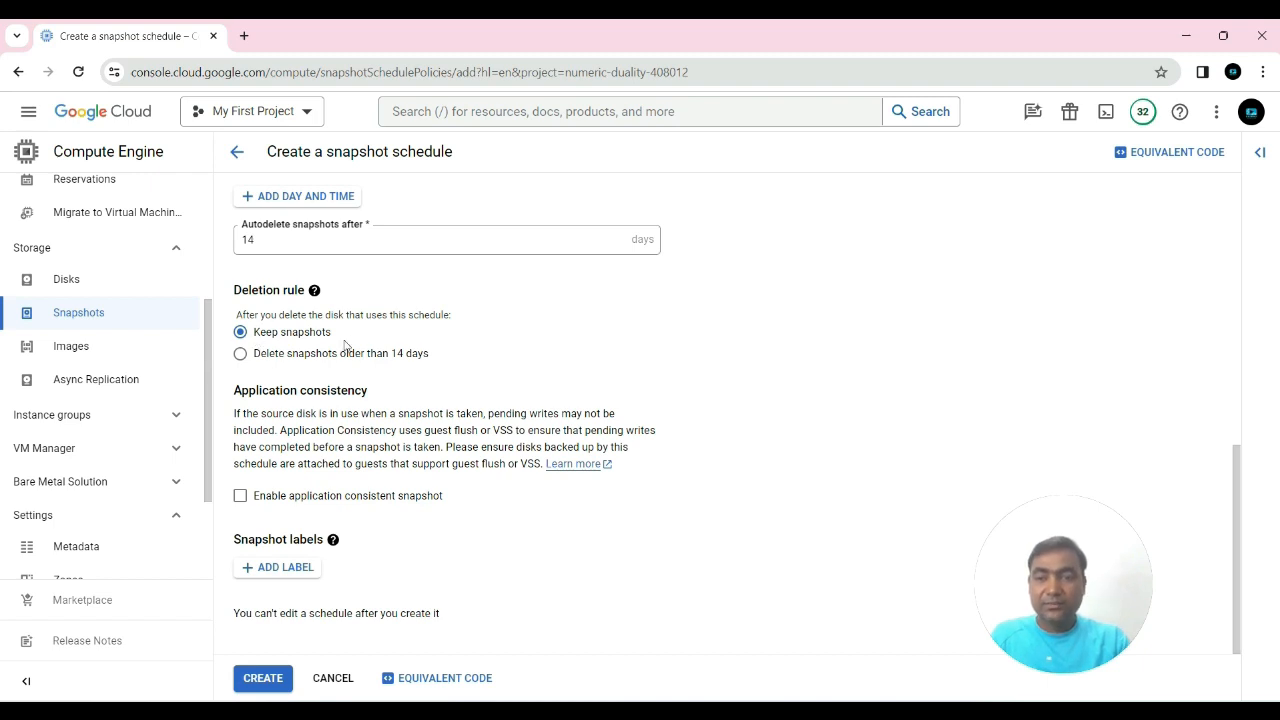
scroll(586, 371, "up", 2)
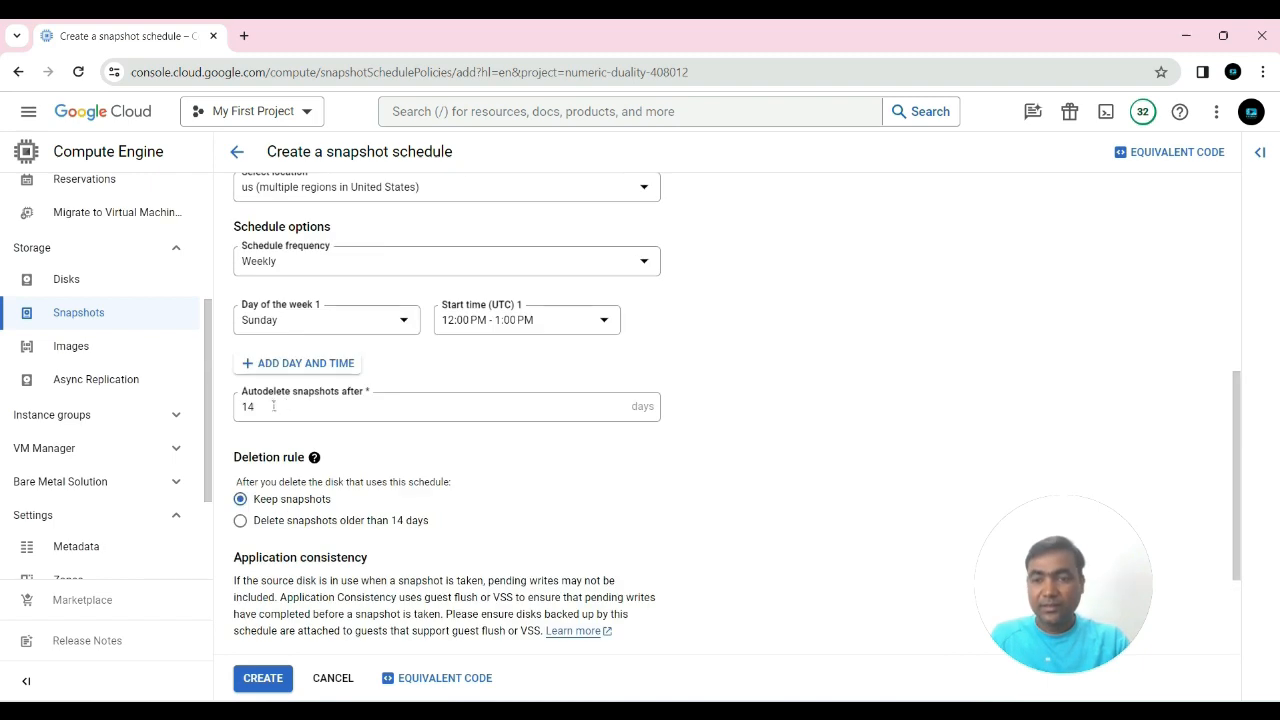
scroll(738, 419, "up", 5)
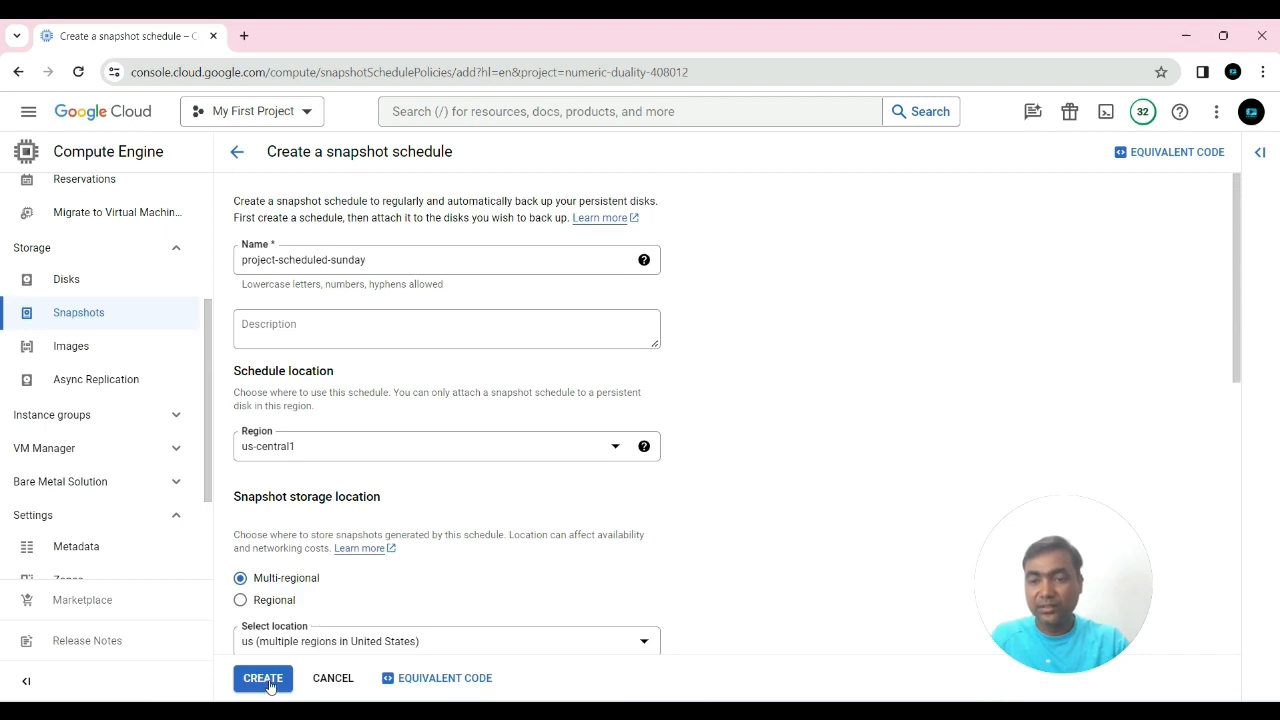
scroll(745, 342, "down", 5)
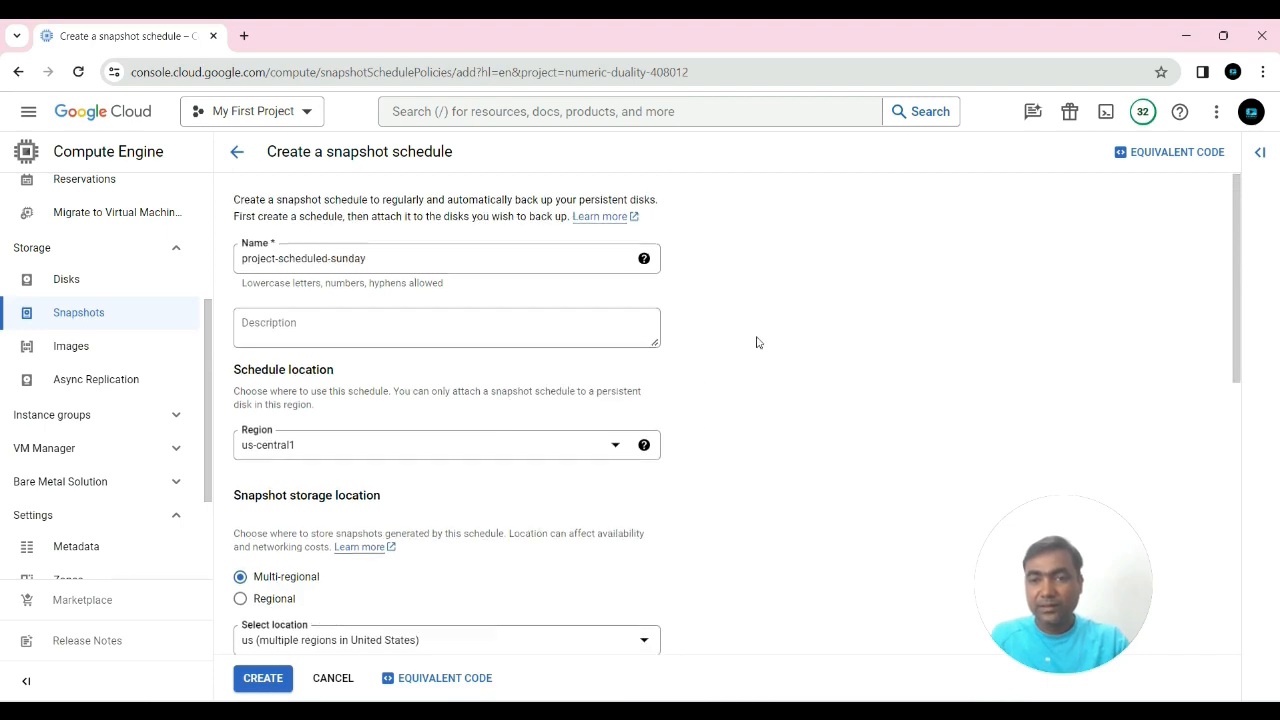
scroll(757, 342, "down", 1)
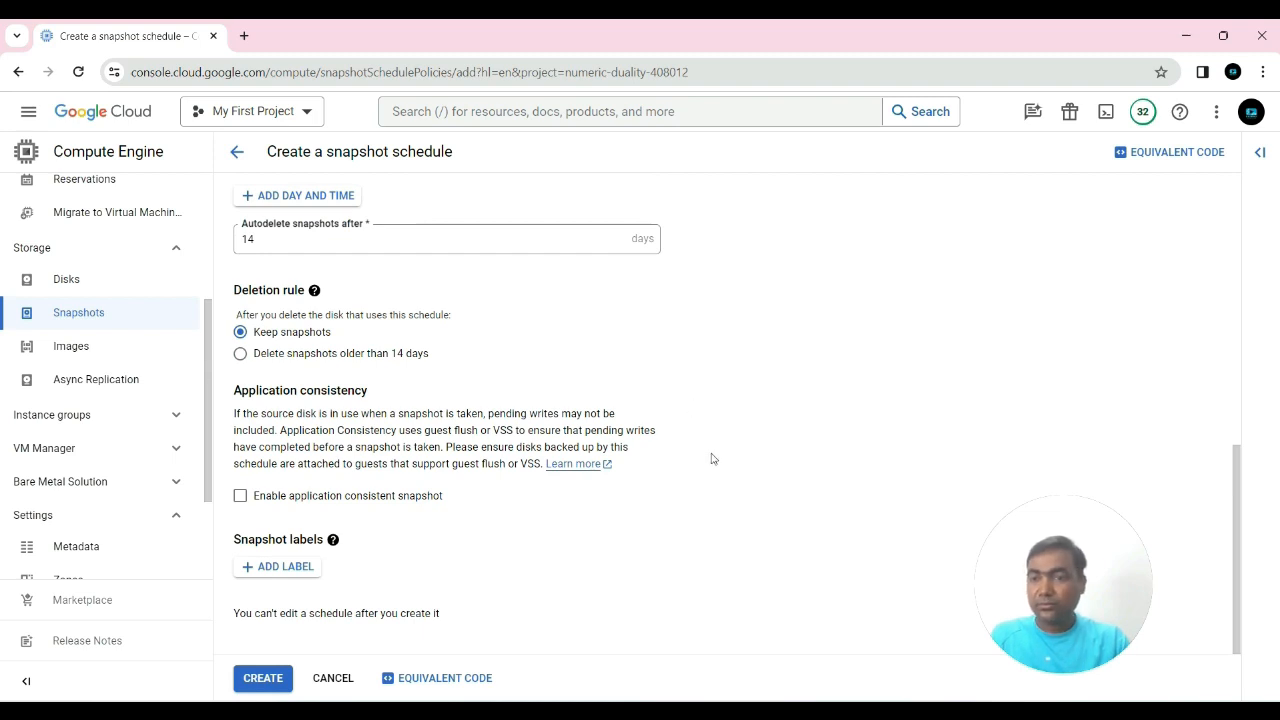
left_click(265, 684)
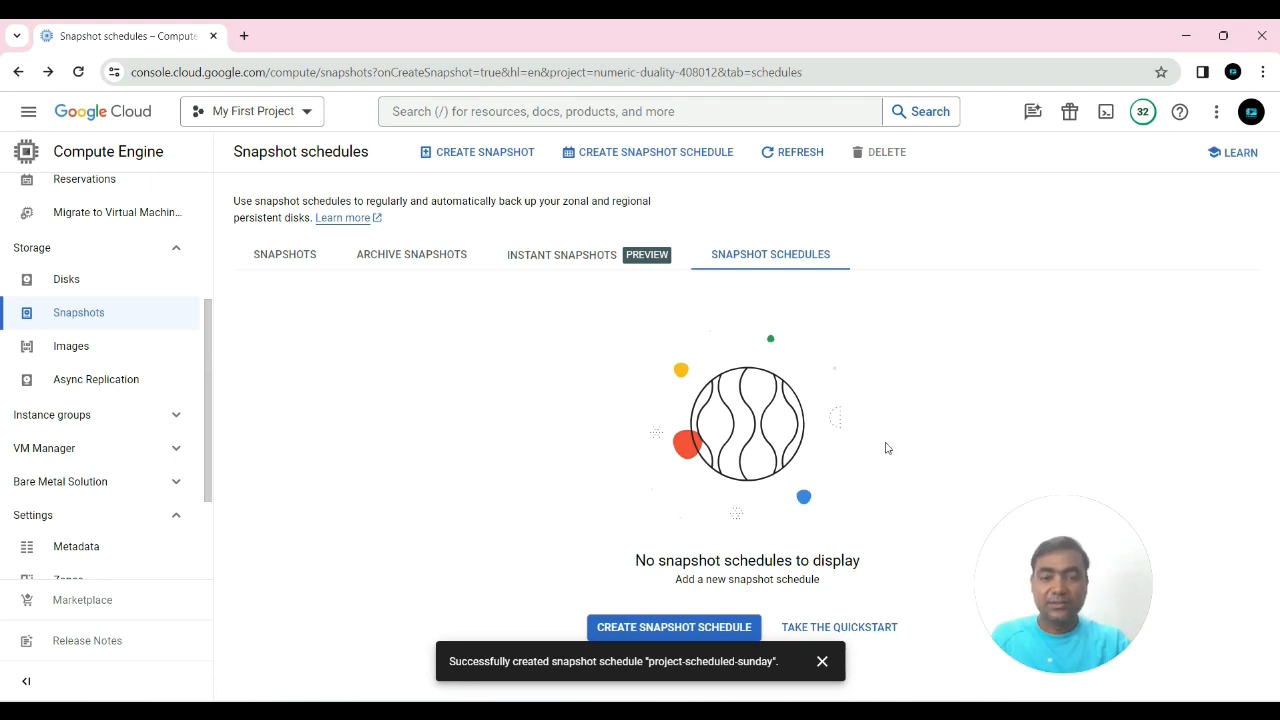
Refresh the snapshot schedules, check both the snapshots list and the schedules list, and dismiss the notification
left_click(784, 156)
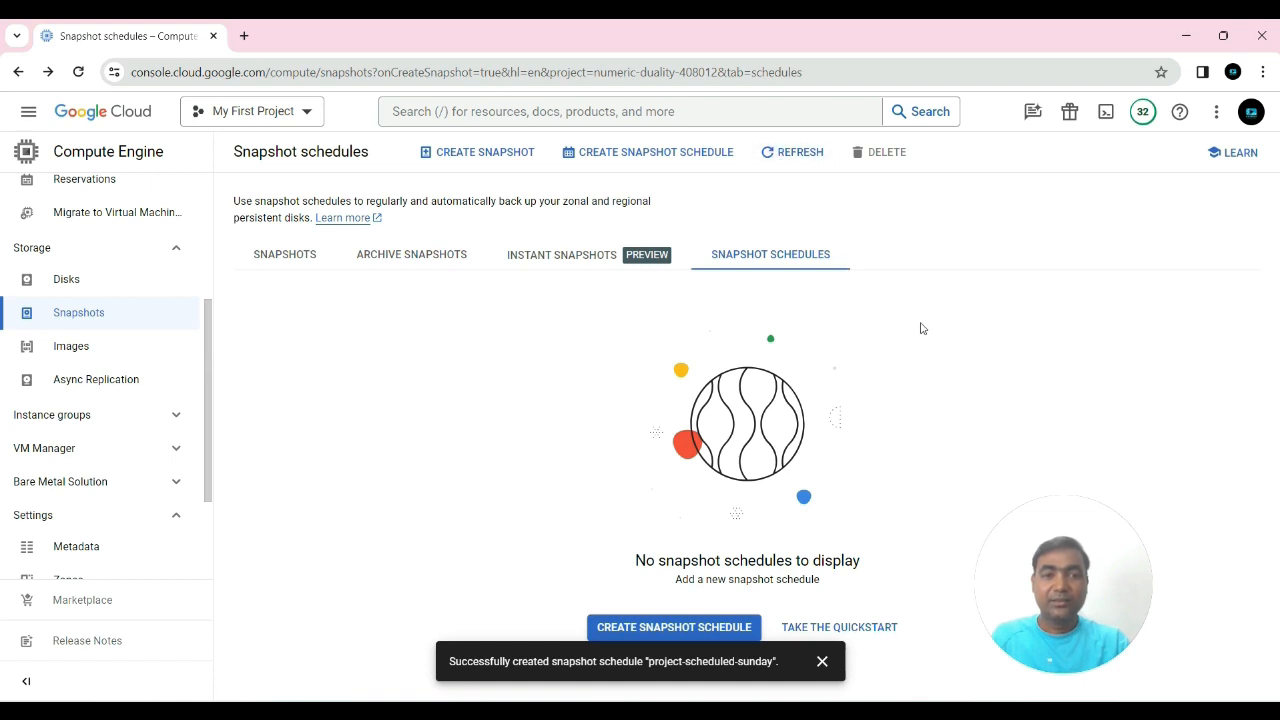
left_click(286, 257)
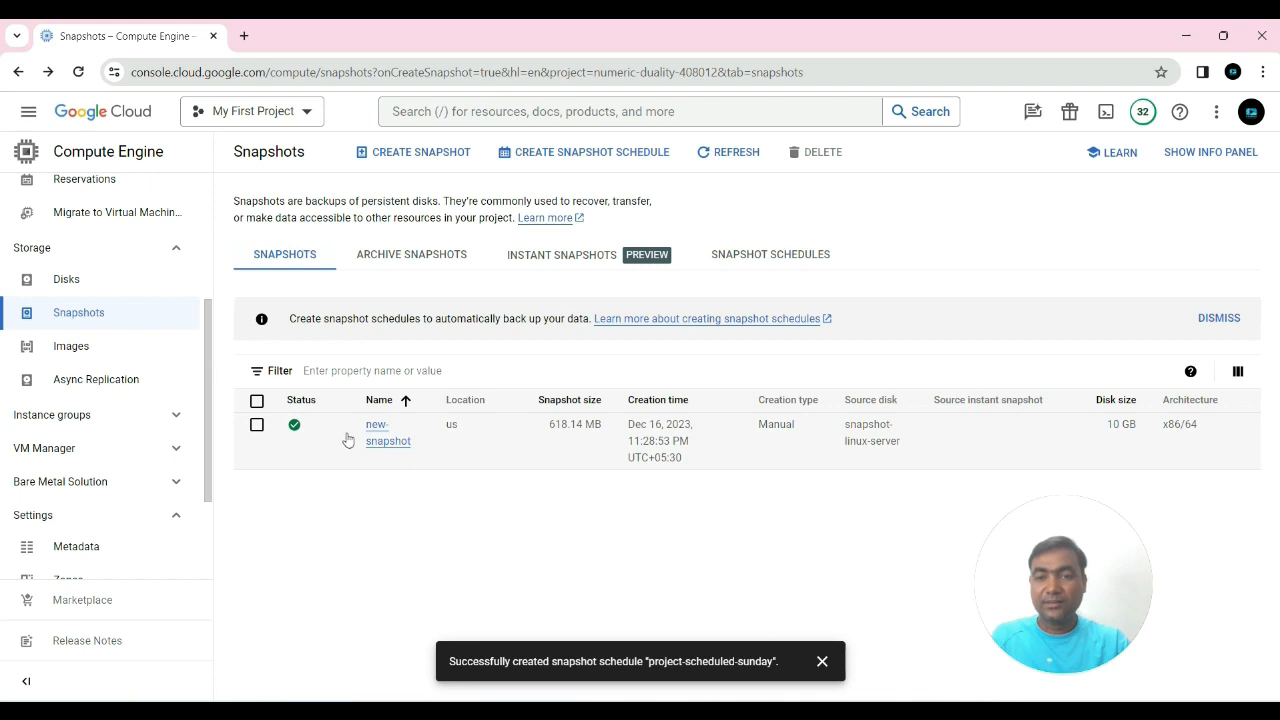
left_click(748, 258)
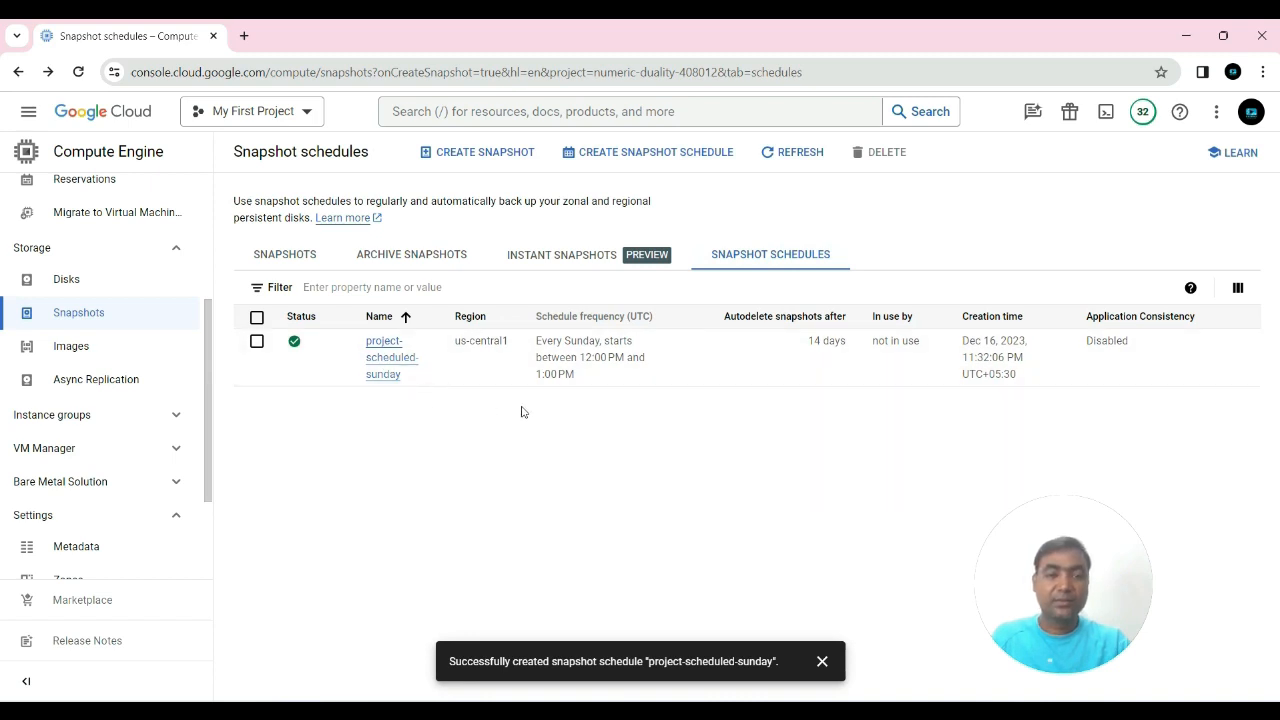
left_click(822, 661)
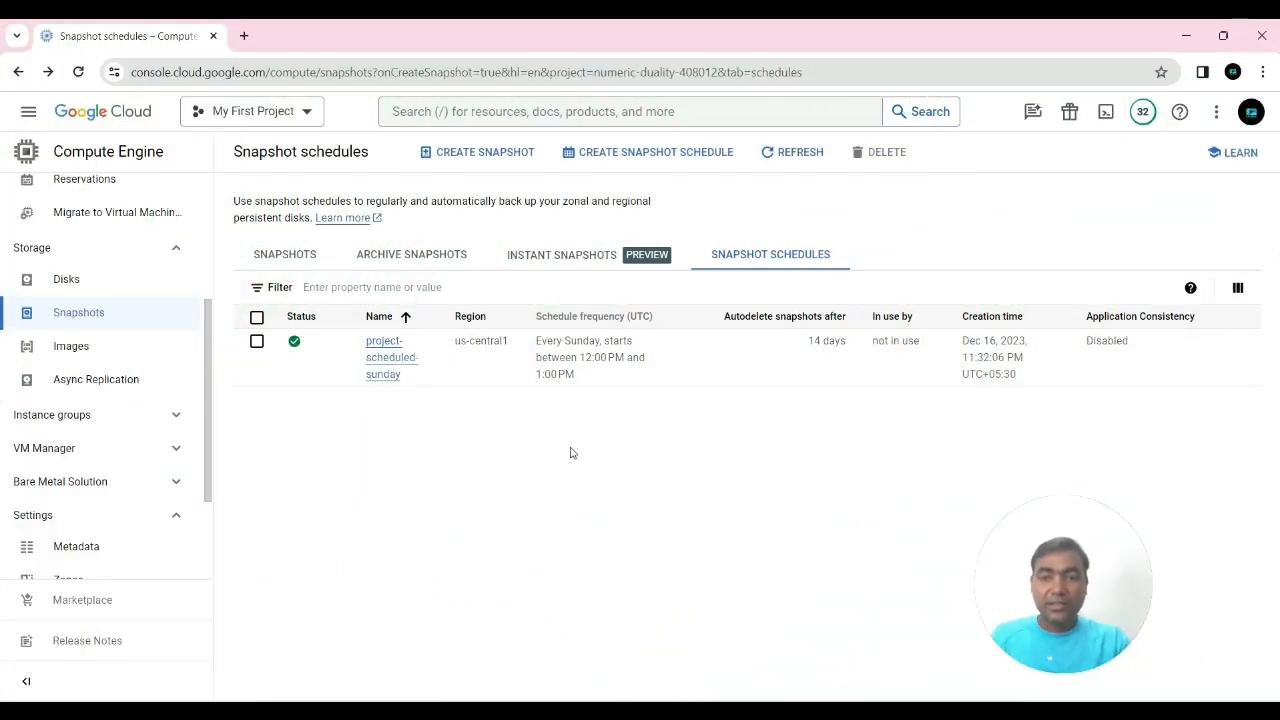
Delete the snapshot new-snapshot from the snapshots list and confirm the deletion
left_click(288, 256)
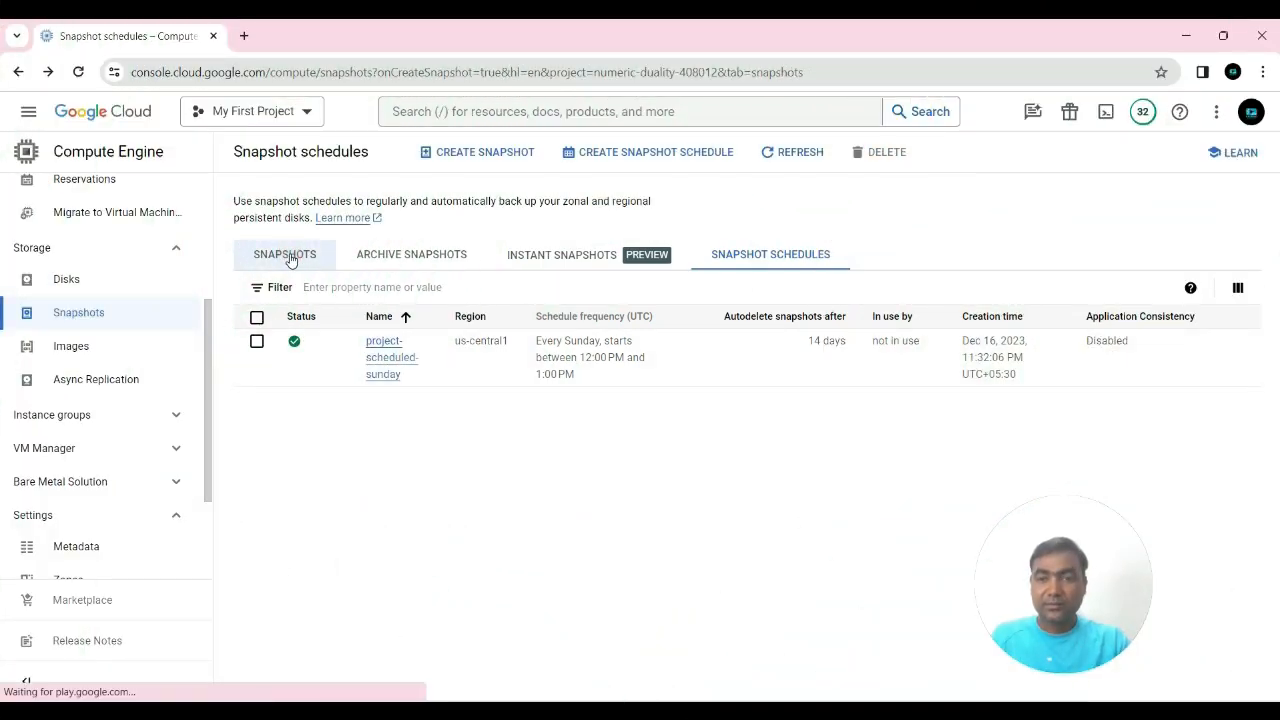
left_click(256, 428)
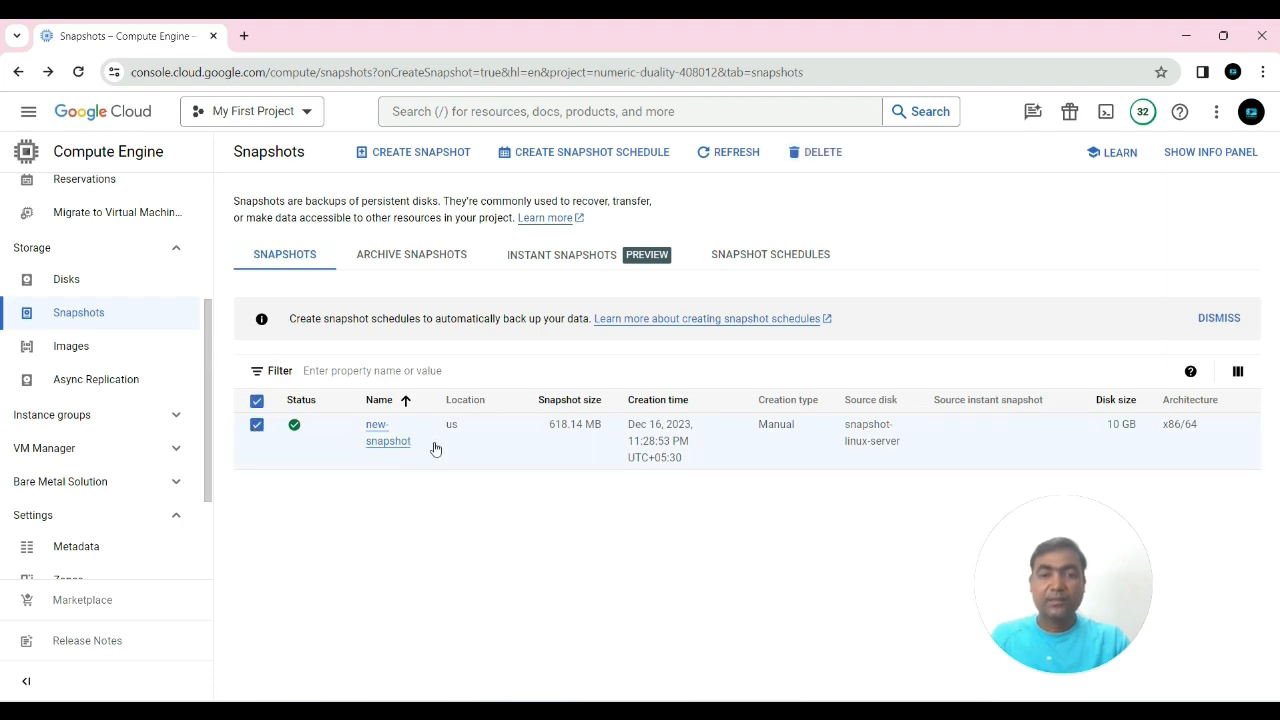
left_click(822, 153)
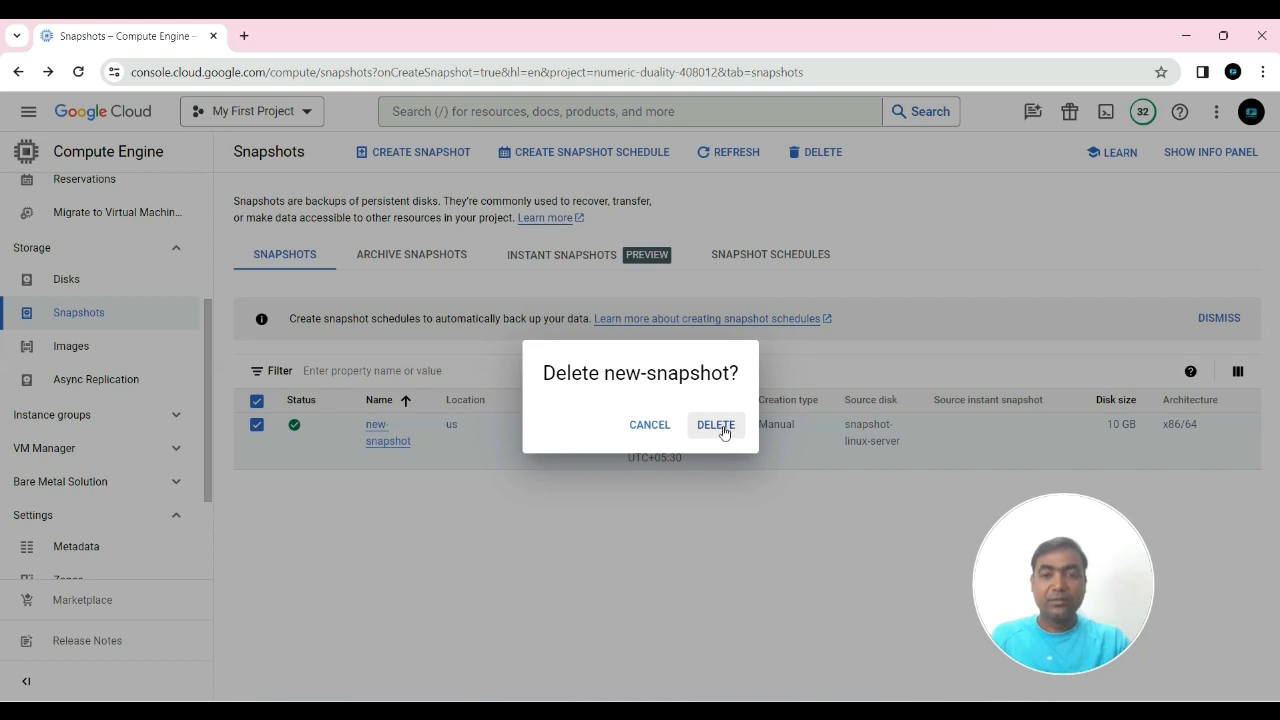
left_click(724, 432)
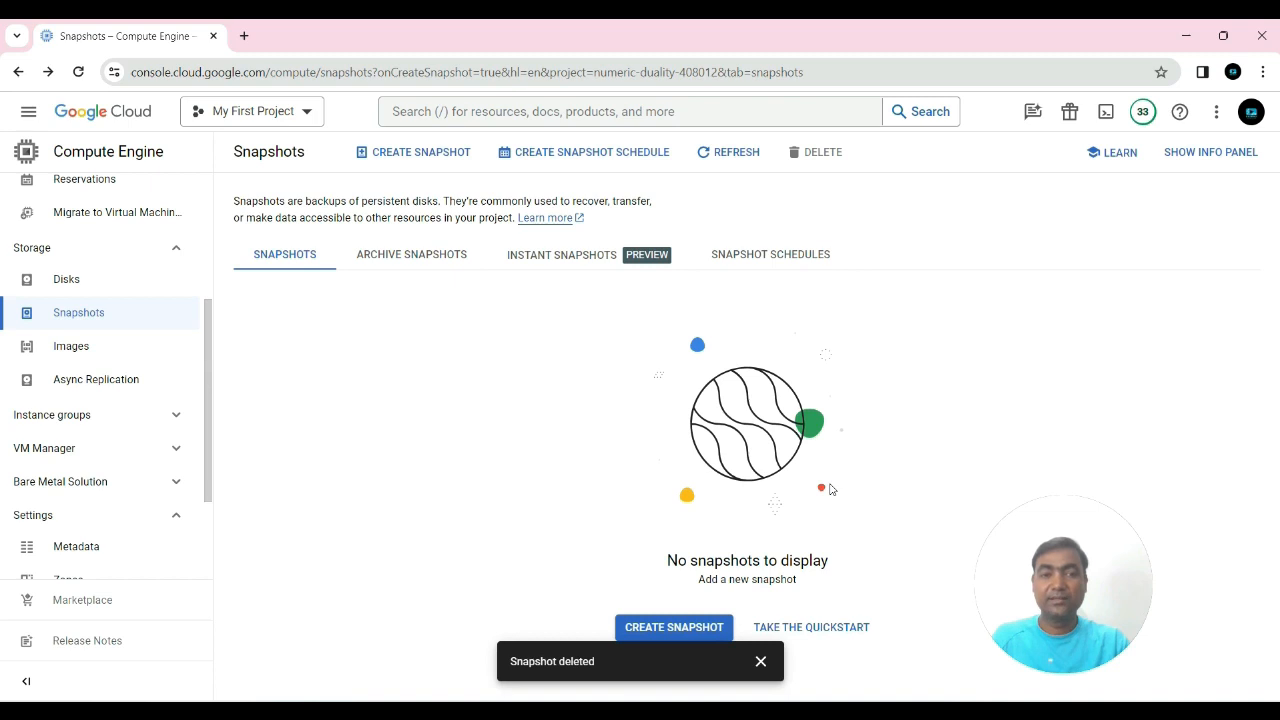
Delete the project-scheduled-sunday snapshot schedule, refresh the schedules list, and return to the snapshots list
left_click(749, 263)
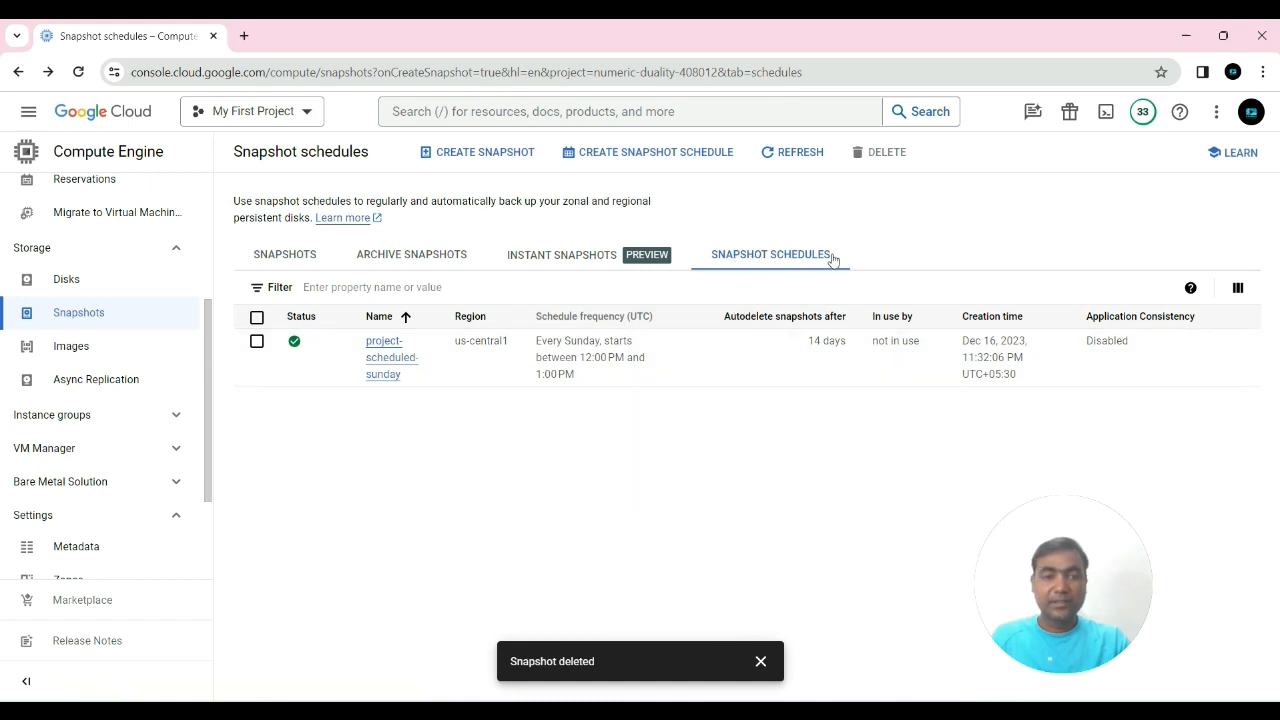
left_click(257, 342)
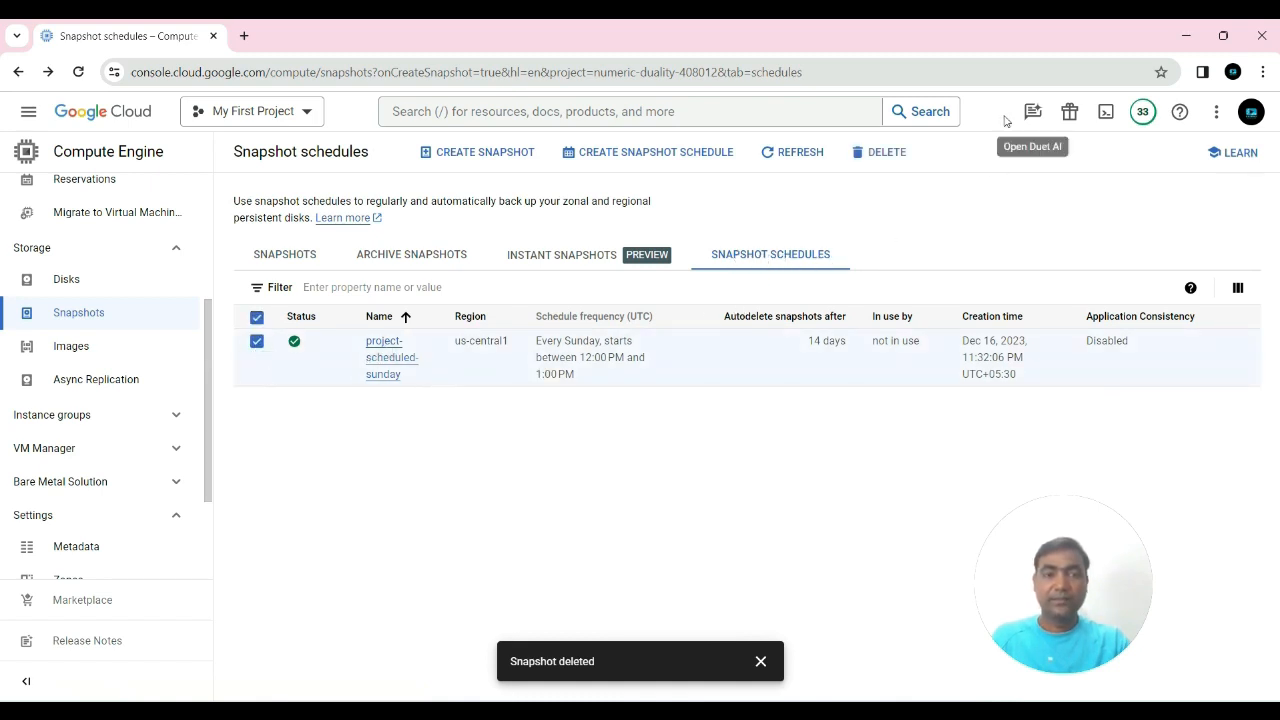
left_click(885, 157)
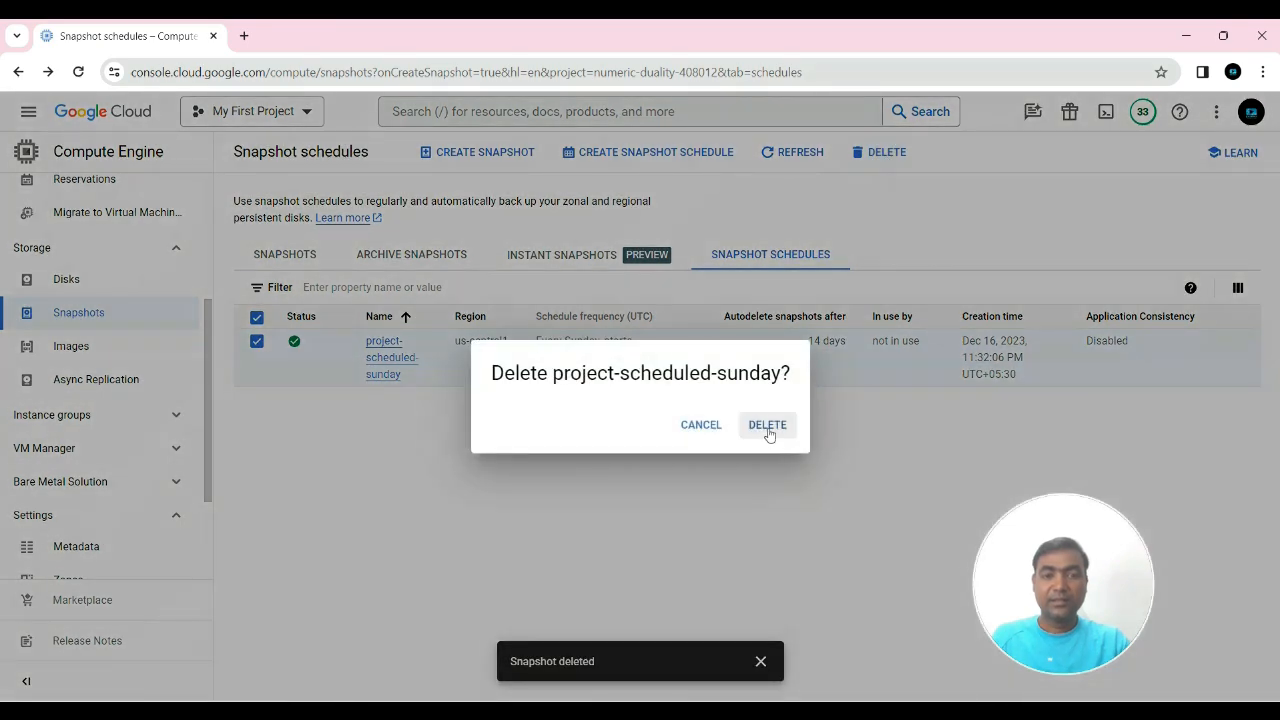
left_click(768, 430)
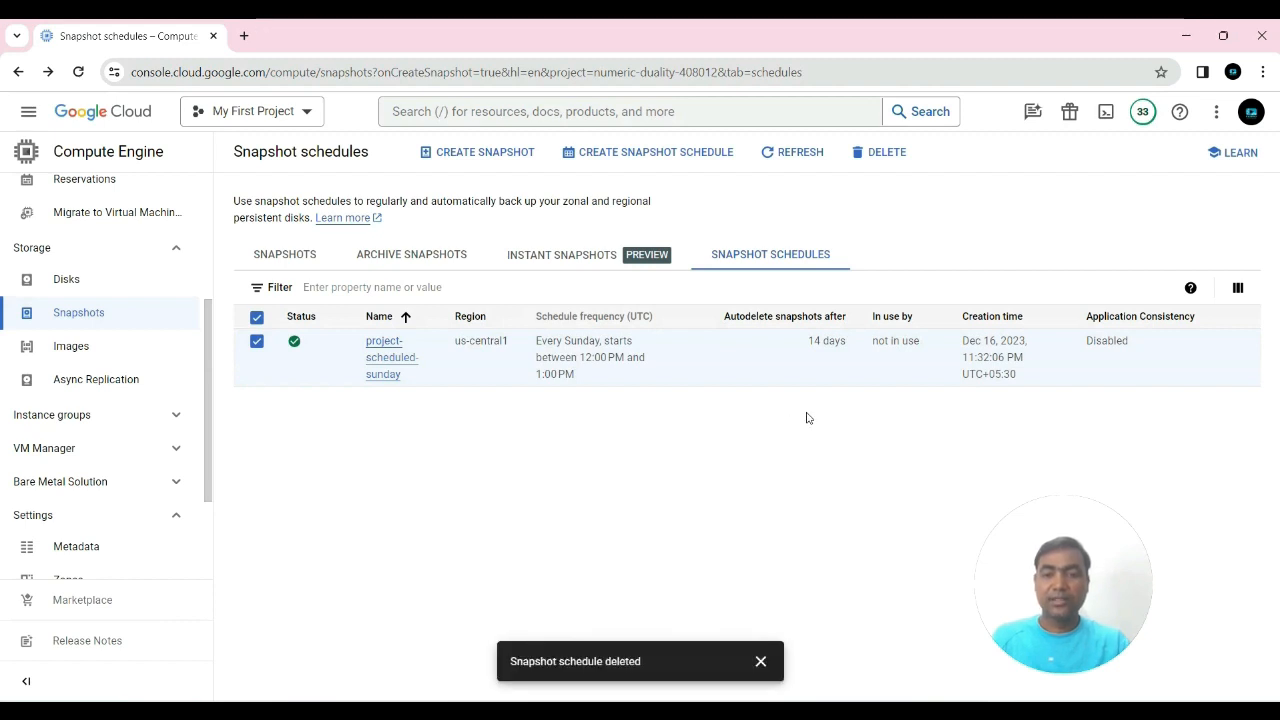
left_click(788, 152)
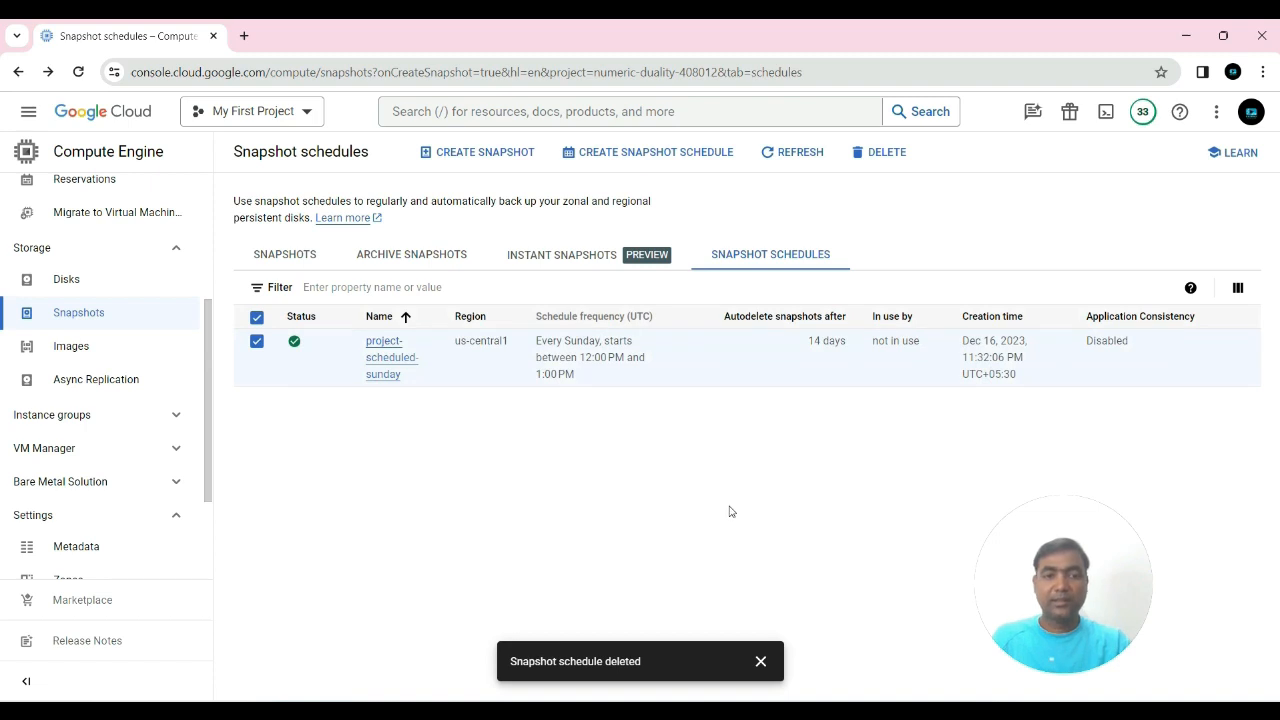
left_click(776, 156)
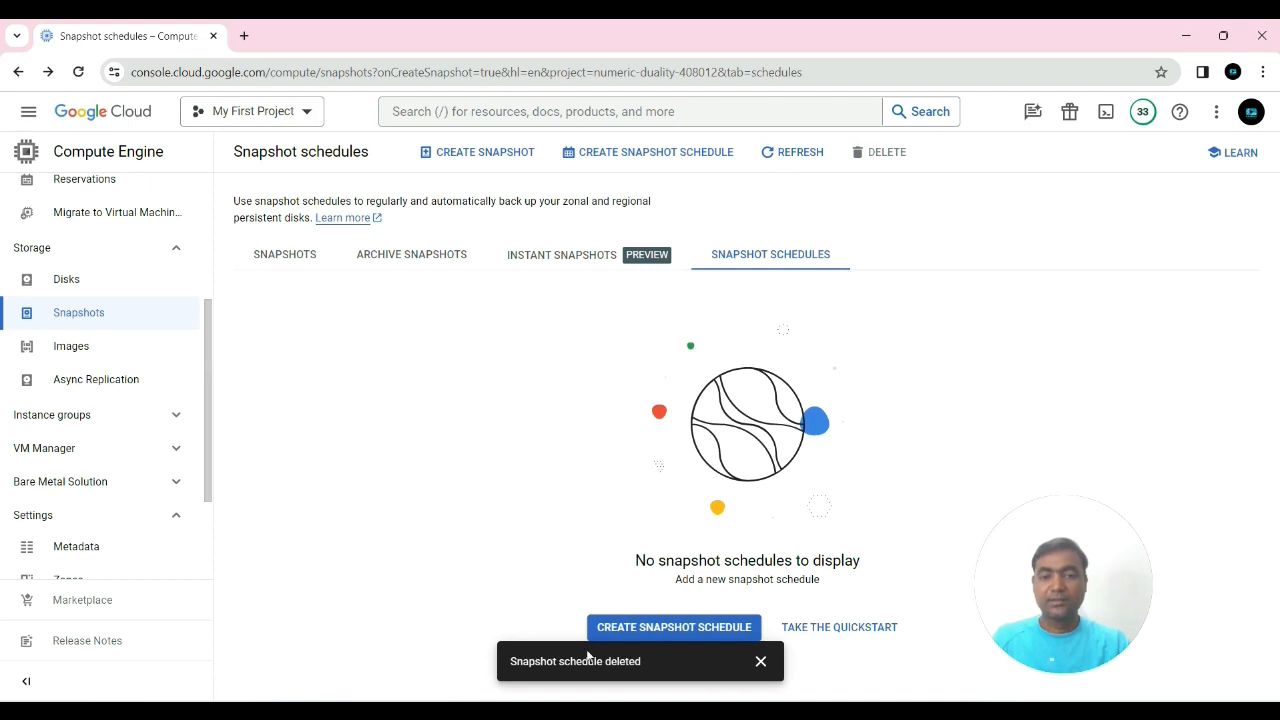
left_click(760, 661)
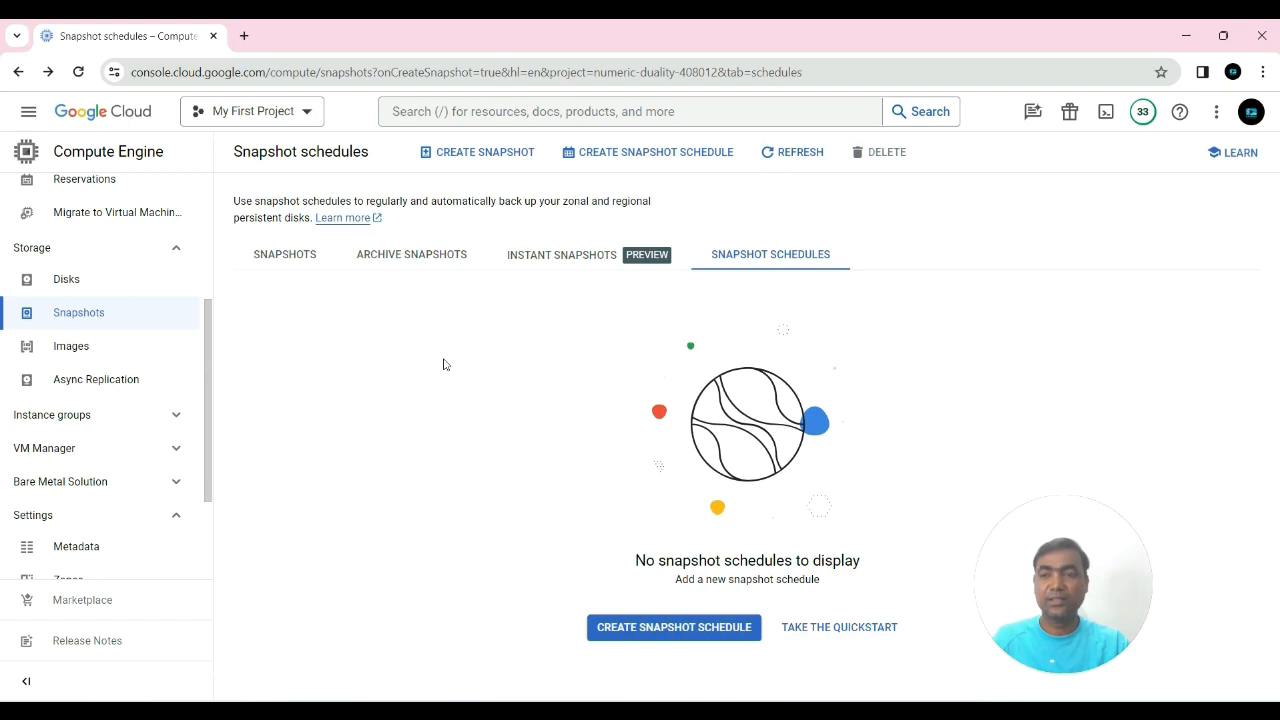
left_click(286, 258)
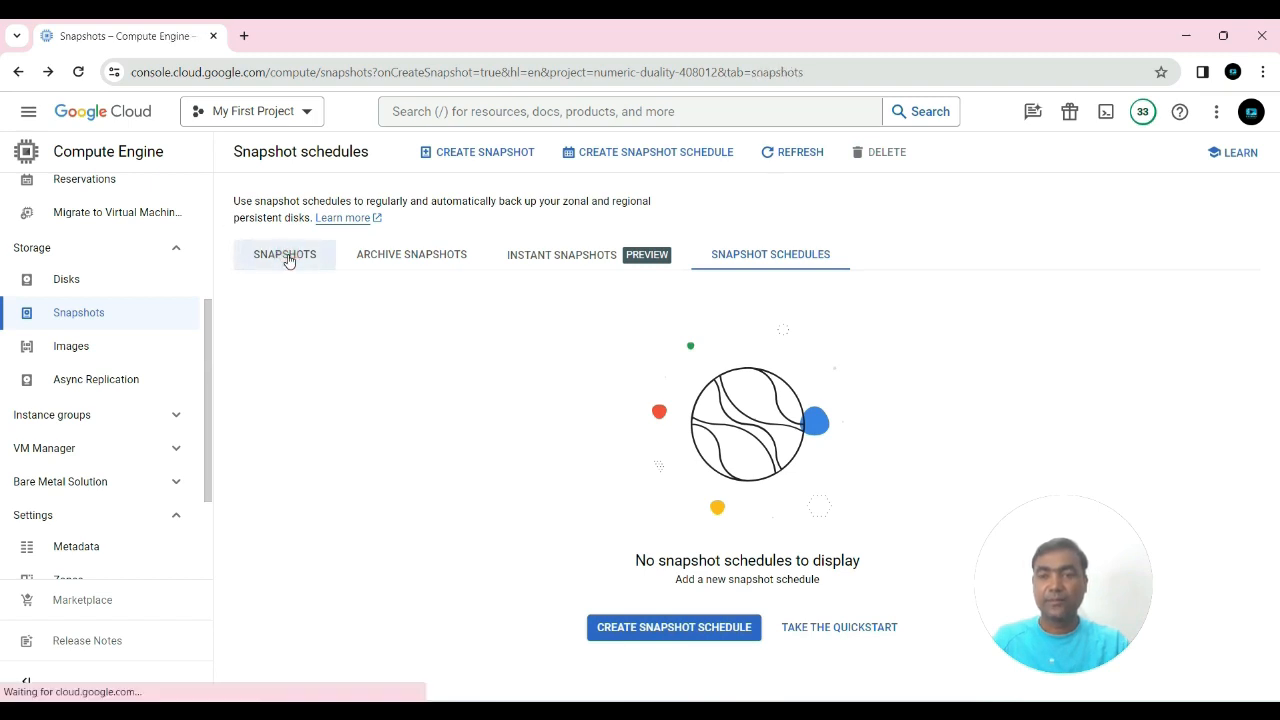